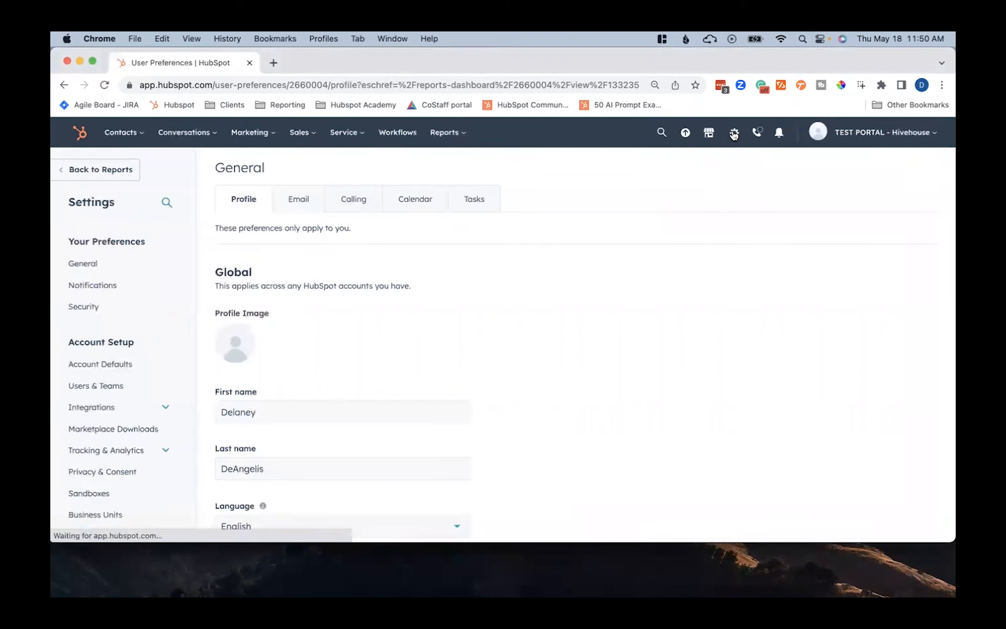
Open the pipeline settings for the Deals object.
scroll(144, 398, down, 3)
scroll(144, 398, down, 6)
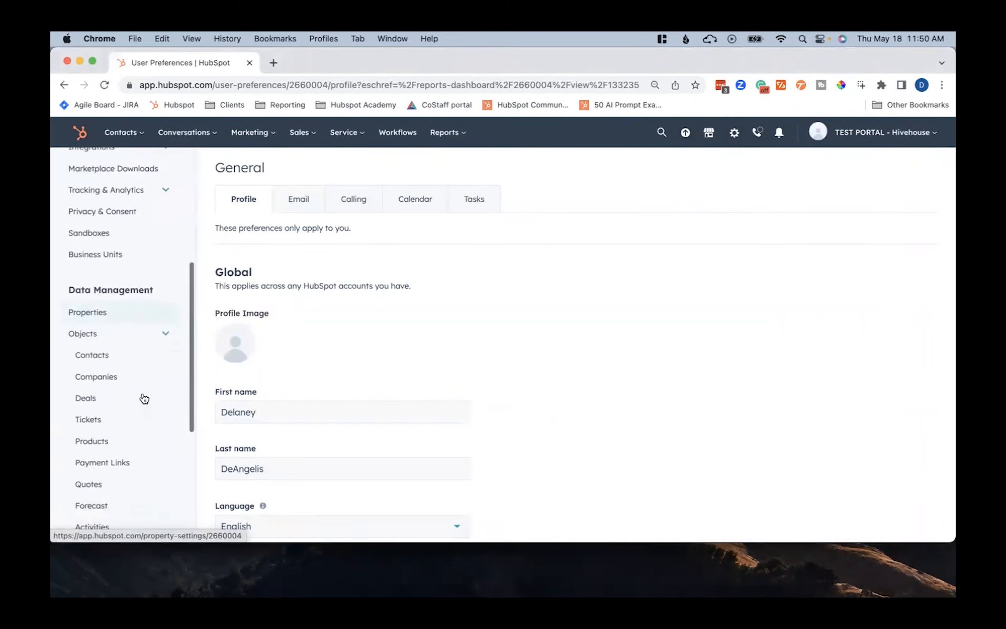
click(132, 330)
click(128, 333)
click(100, 397)
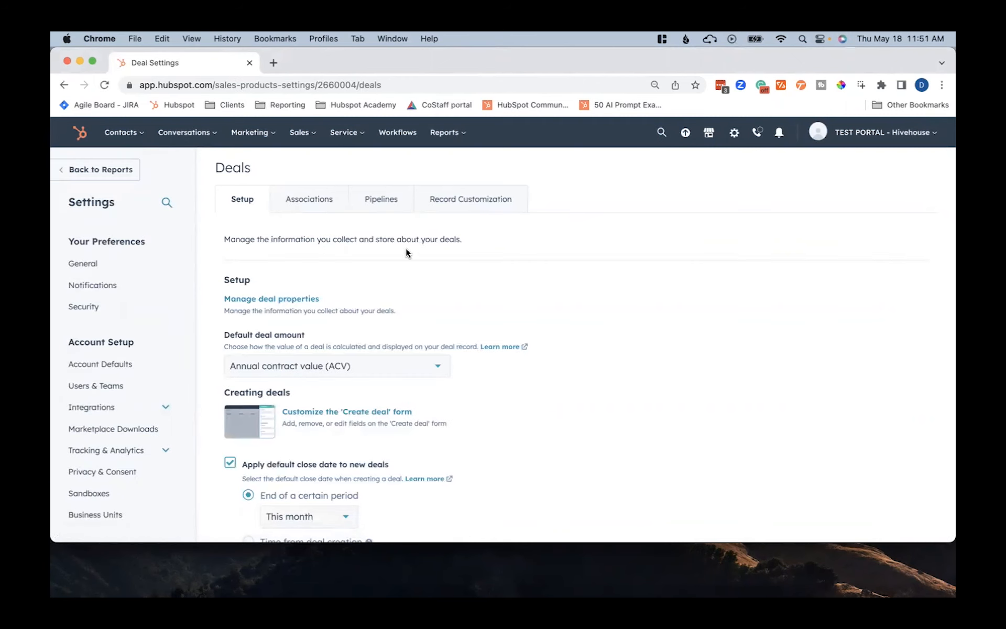
click(385, 207)
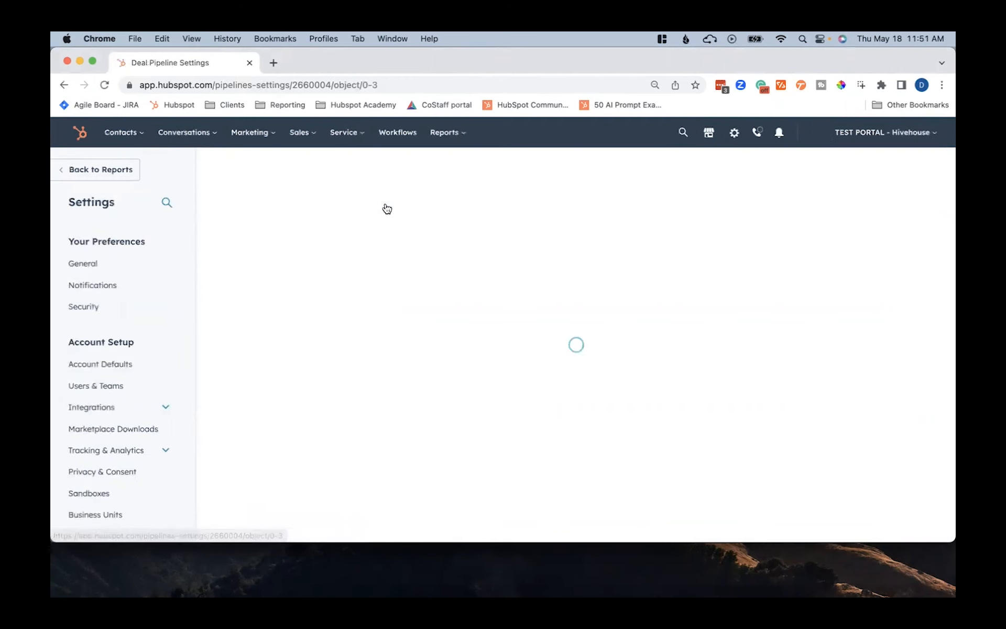
scroll(495, 291, down, 1)
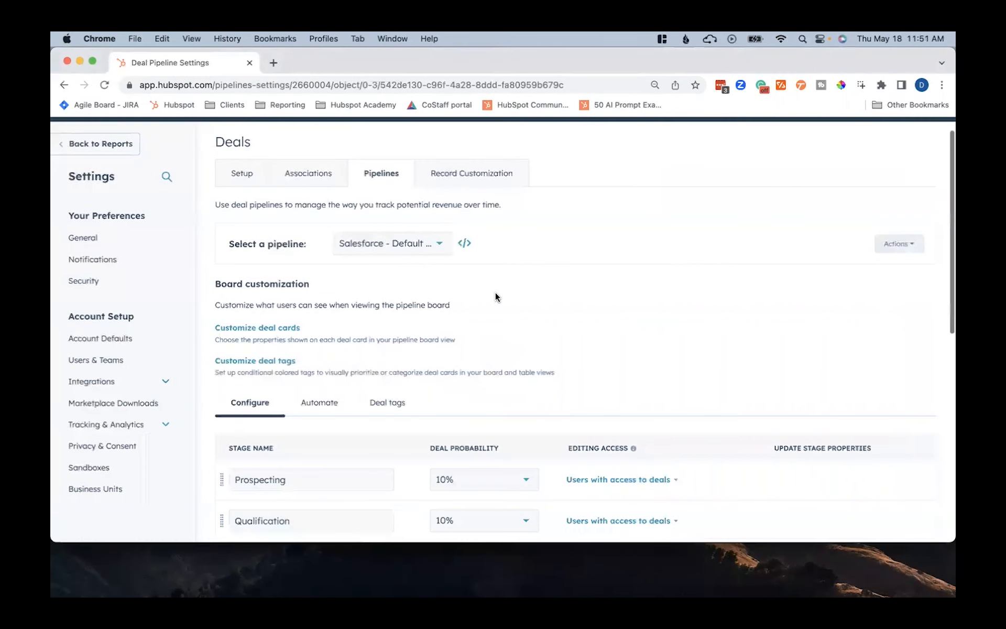
scroll(491, 297, up, 1)
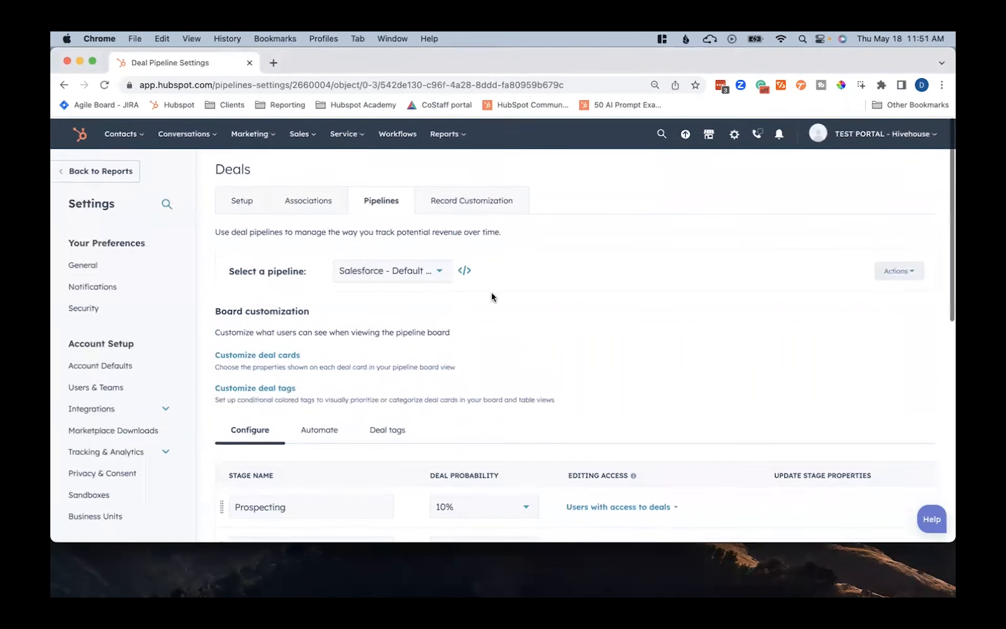
Create a new deal pipeline named "Tech Tip Pipeline".
click(395, 274)
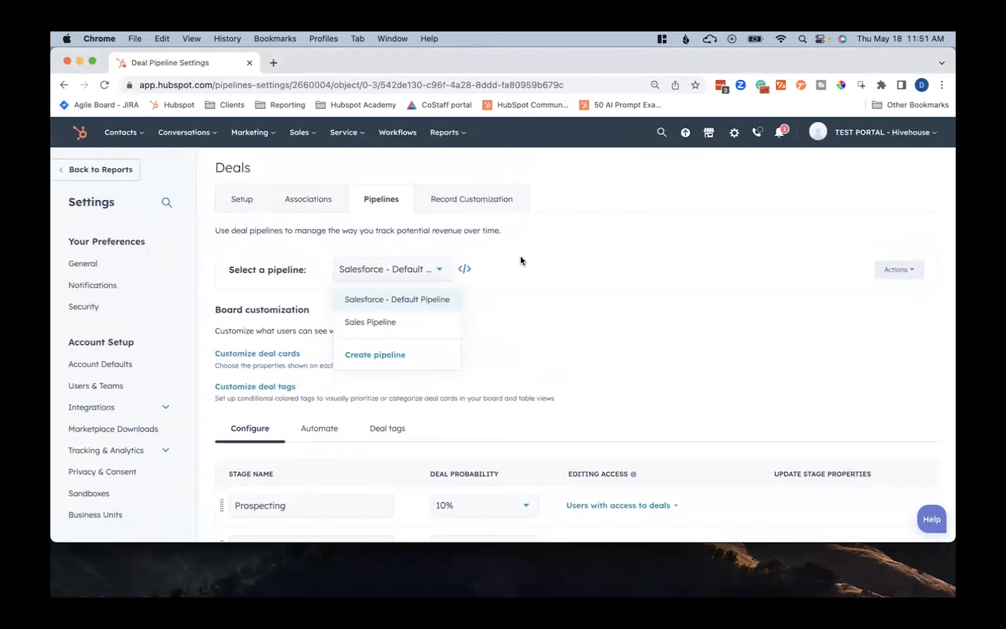
click(380, 356)
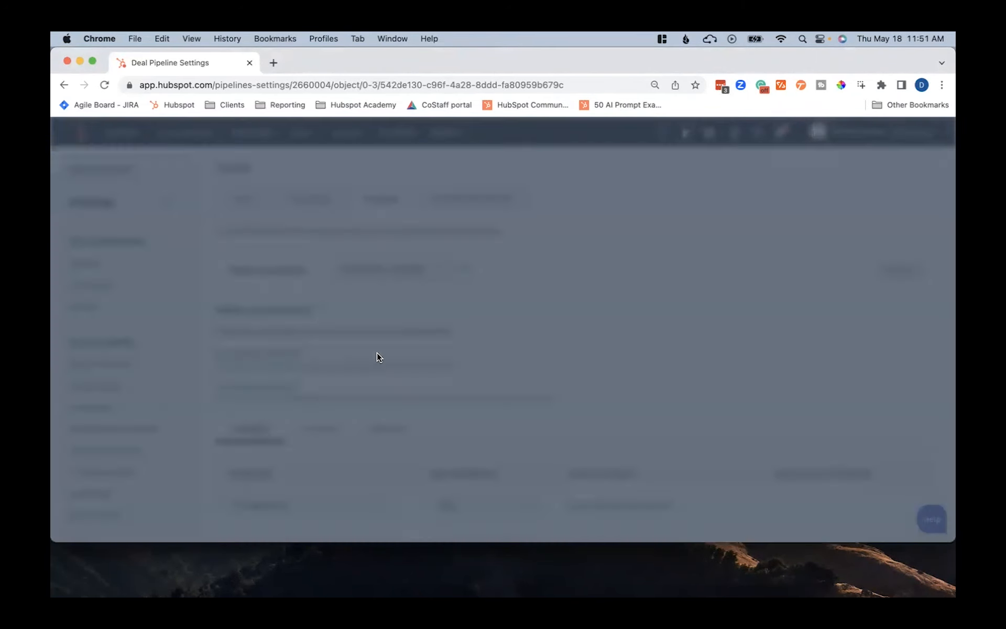
text(Tech T)
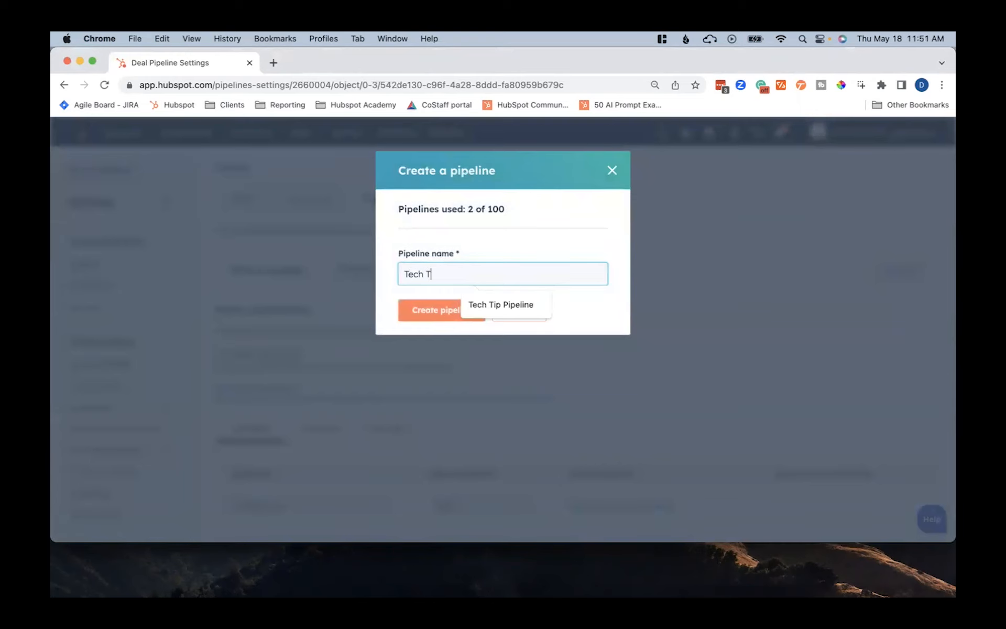
click(525, 308)
click(432, 311)
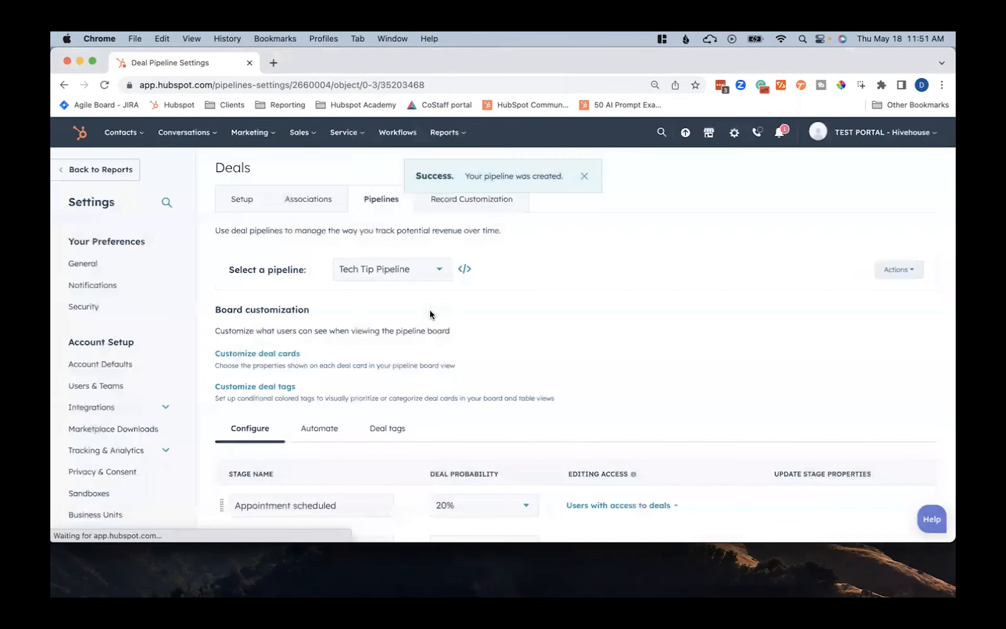
Rename the "Appointment scheduled" stage to "Qualified Leads" and set its deal probability to 10%.
scroll(581, 374, down, 1)
scroll(583, 373, down, 5)
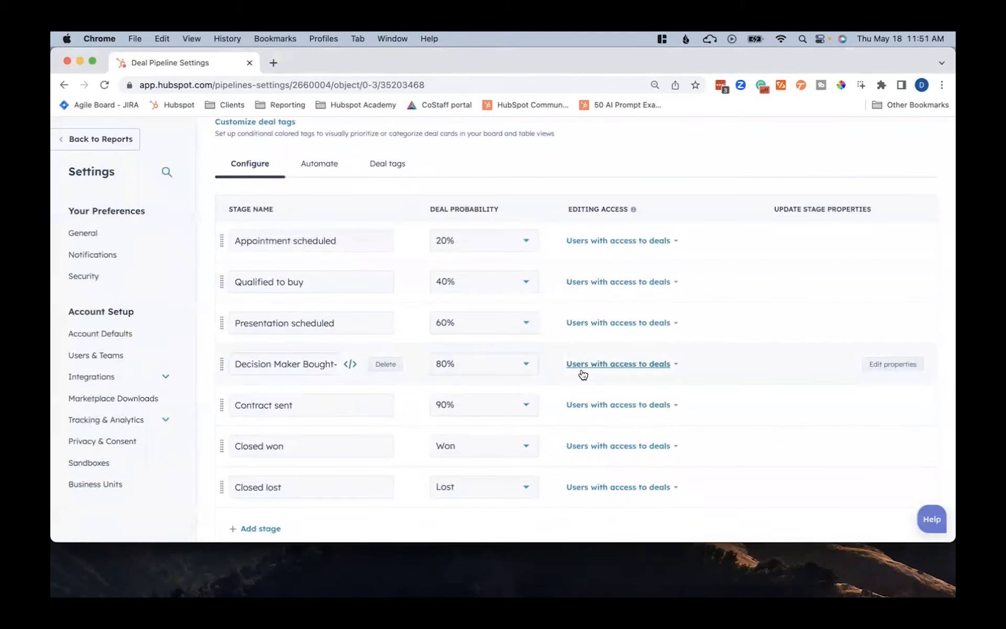
scroll(582, 373, down, 1)
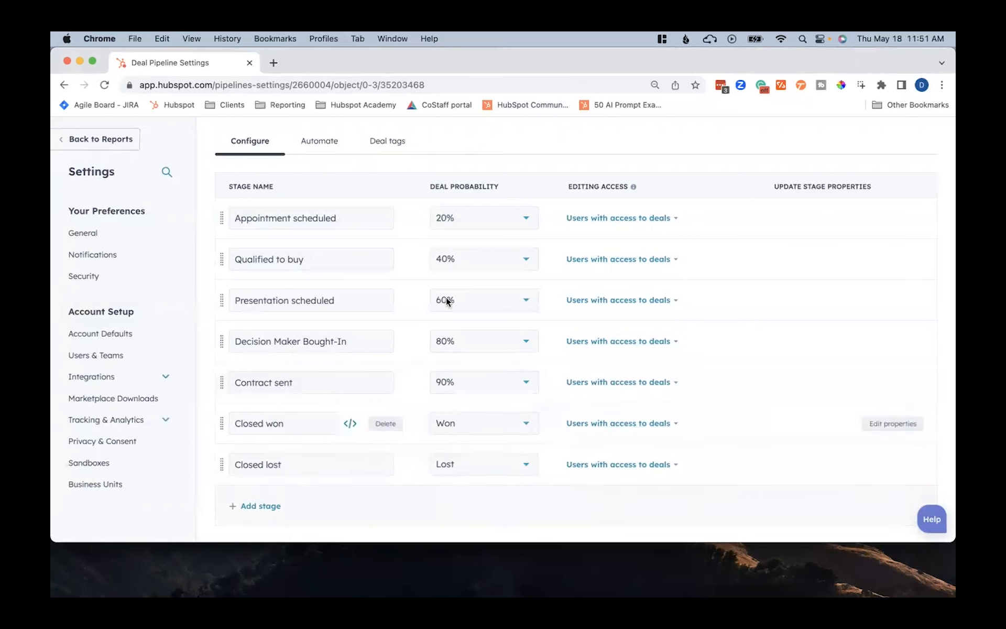
triple_click(289, 218)
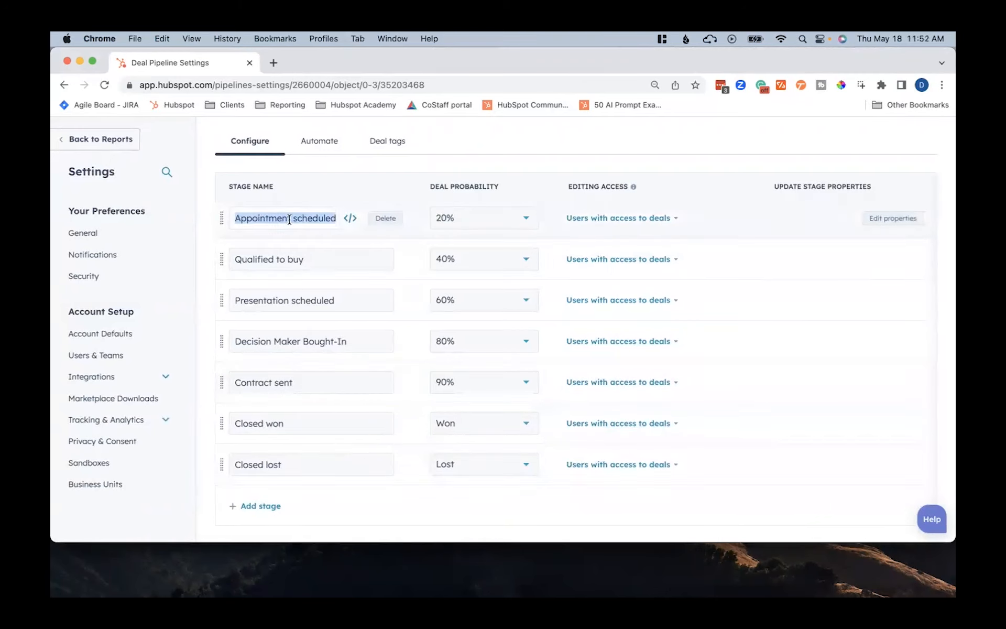
text(Qualif)
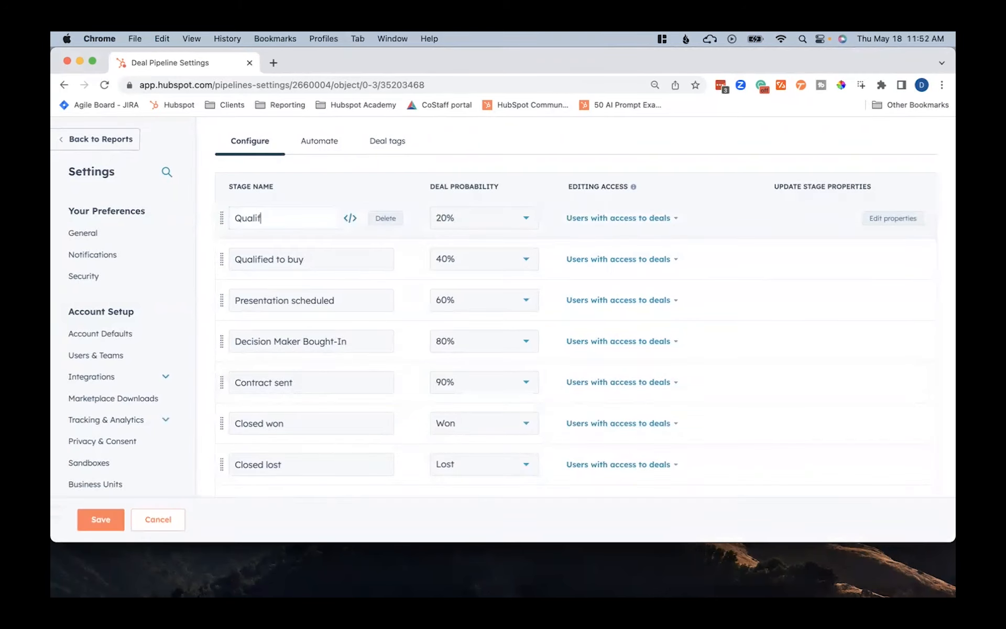
text(ied Leads)
click(313, 183)
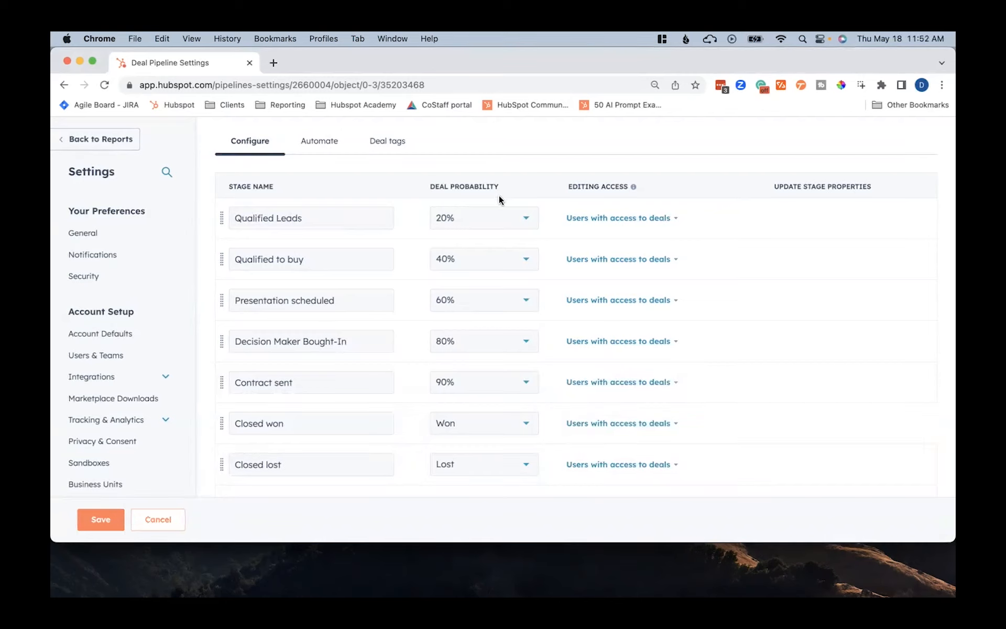
click(477, 219)
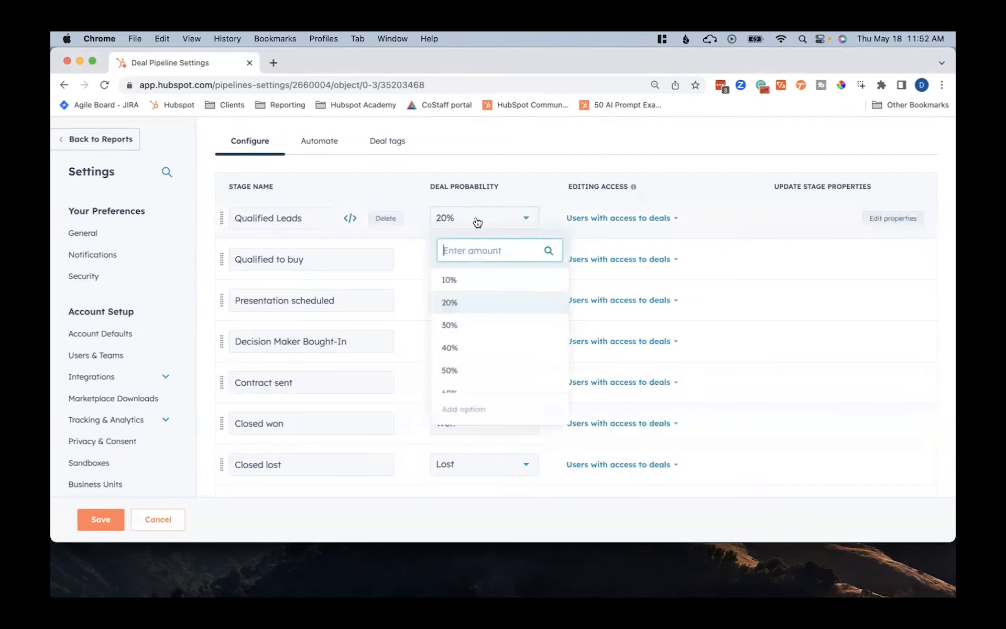
click(463, 282)
Delete the "Qualified to buy" stage and rename the "Presentation scheduled" stage to "Discovery Call Completed".
scroll(377, 190, down, 1)
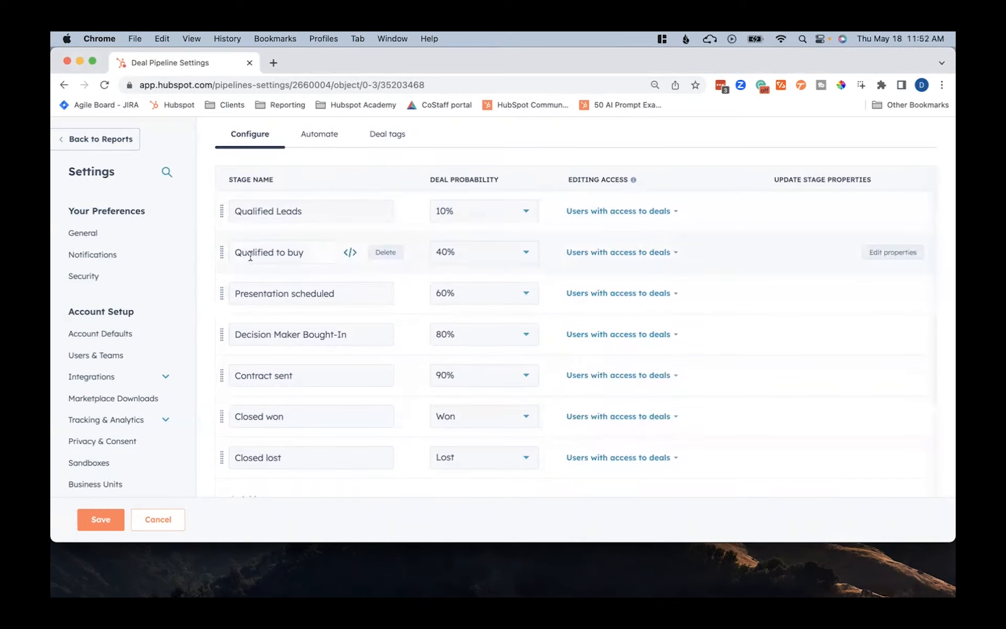
click(386, 253)
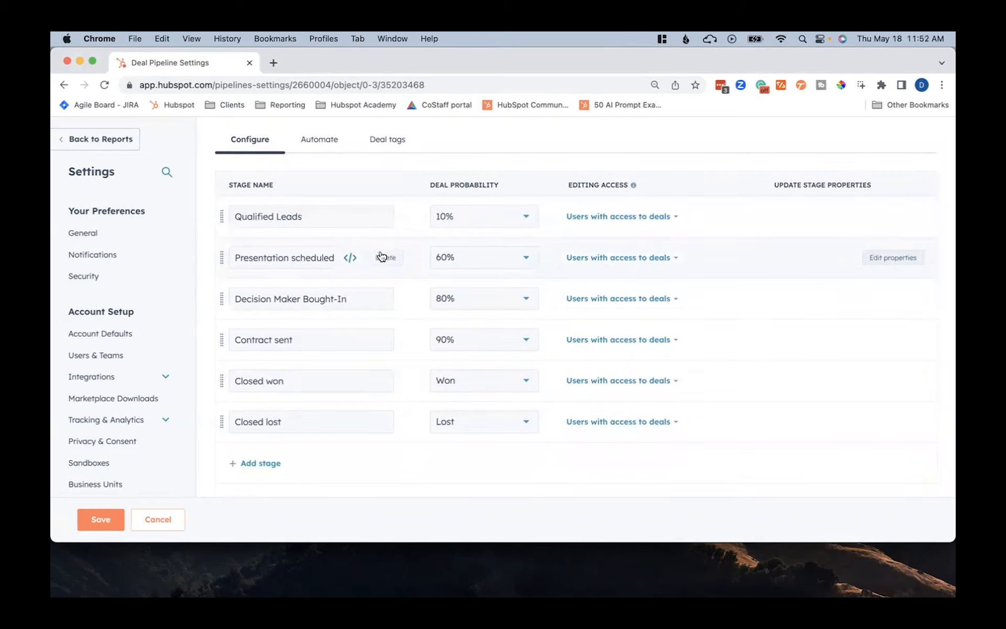
triple_click(252, 262)
text(Discovery Call Completed)
Set the deal probability of the "Discovery Call Completed" stage to 30% and delete the "Decision Maker Bought-In" stage.
click(447, 258)
scroll(483, 356, up, 4)
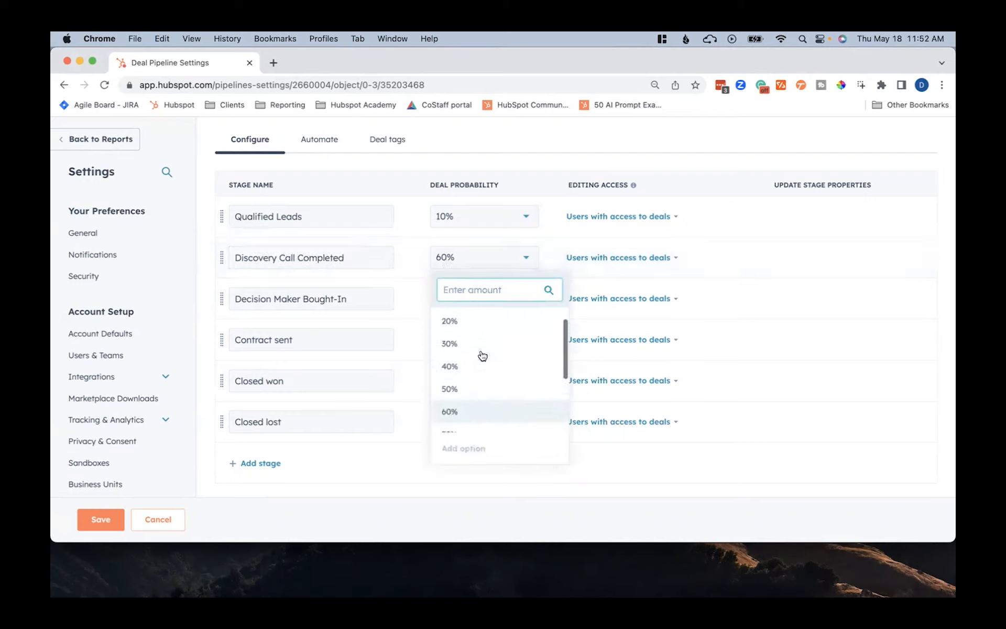
click(457, 365)
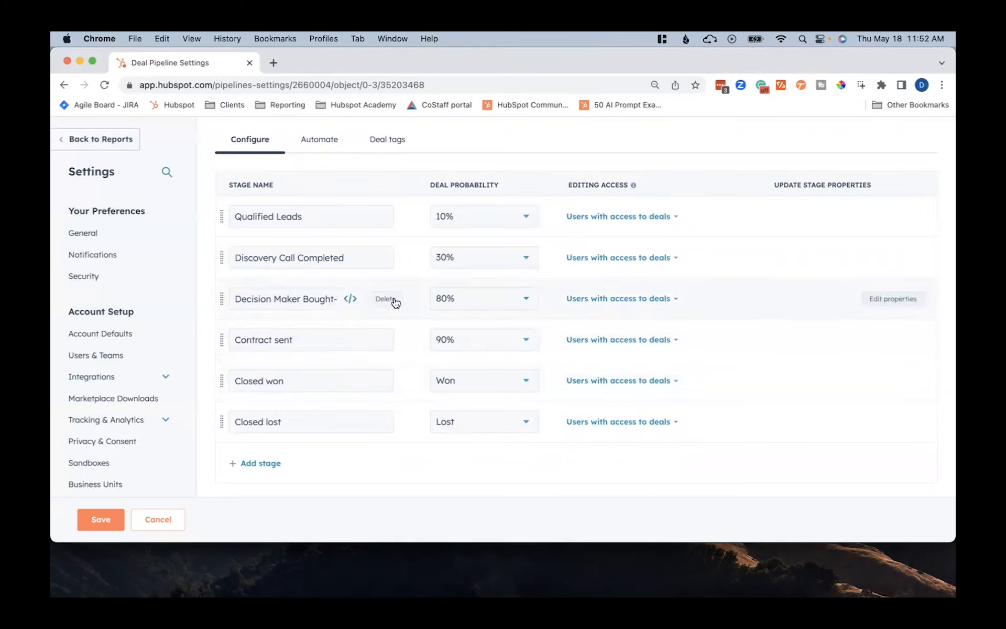
click(388, 298)
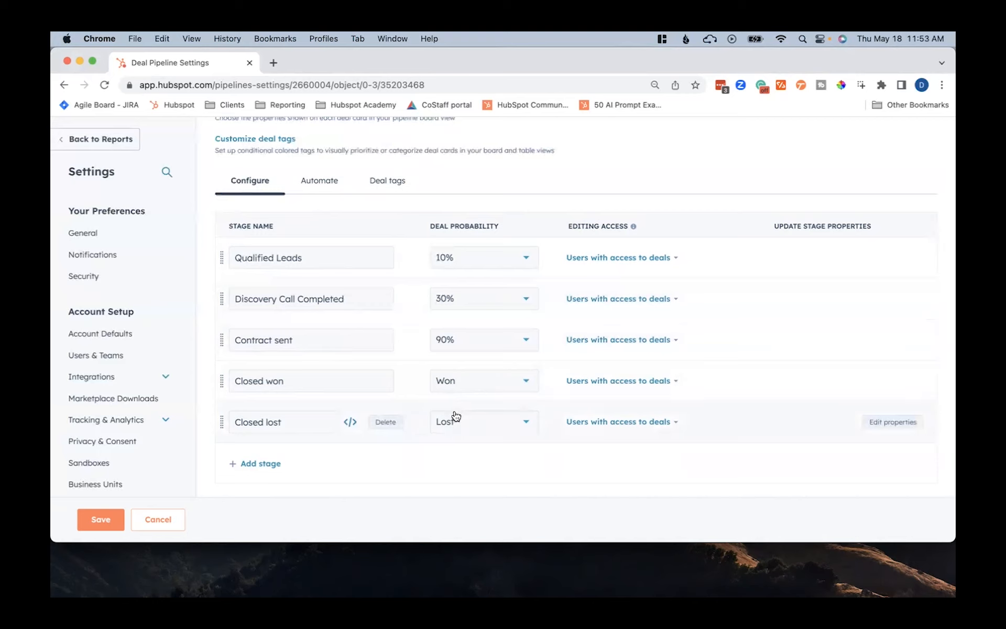
Rename the "Contract sent" stage to "Proposal Sent" and set its deal probability to 60%.
triple_click(258, 348)
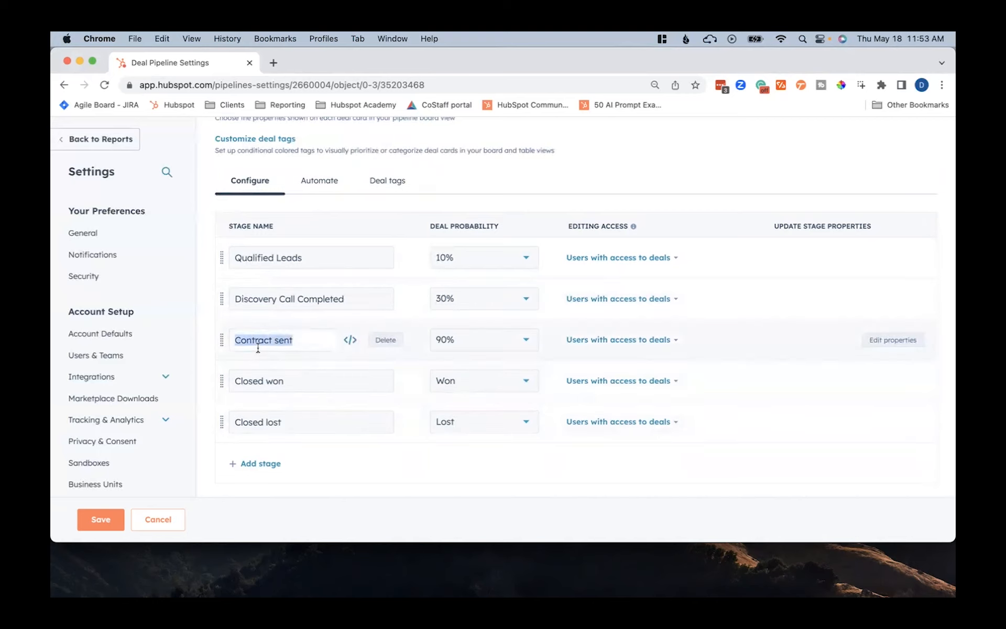
text(Prpos)
key(BackSpace)
key(BackSpace)
key(BackSpace)
text(oposal Sent)
click(463, 340)
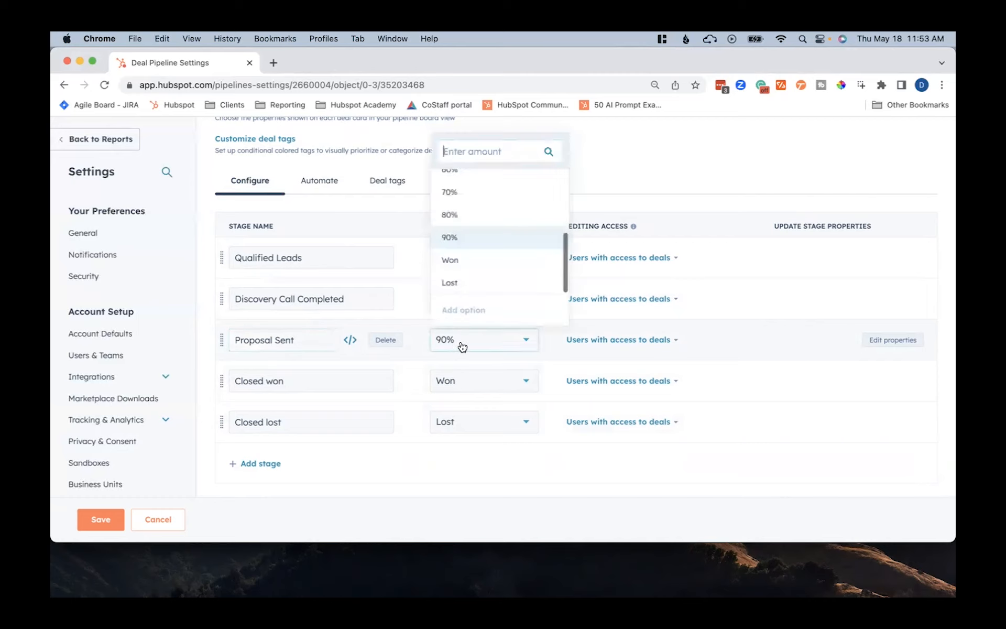
click(459, 179)
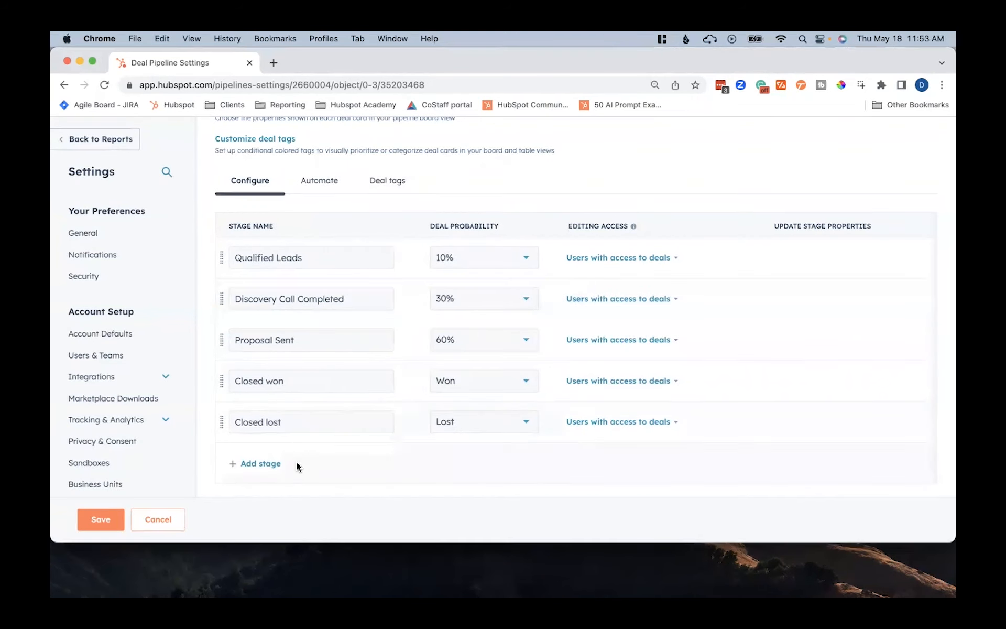
Add a stage named "Marketing Assessment Completed" and place it directly after the "Qualified Leads" stage.
click(269, 470)
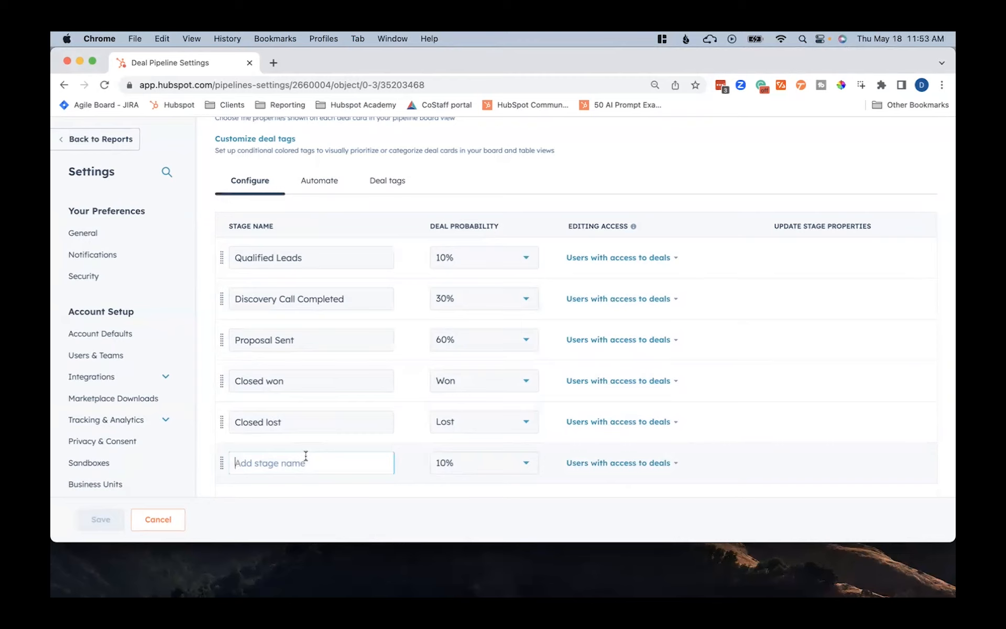
text(Ma)
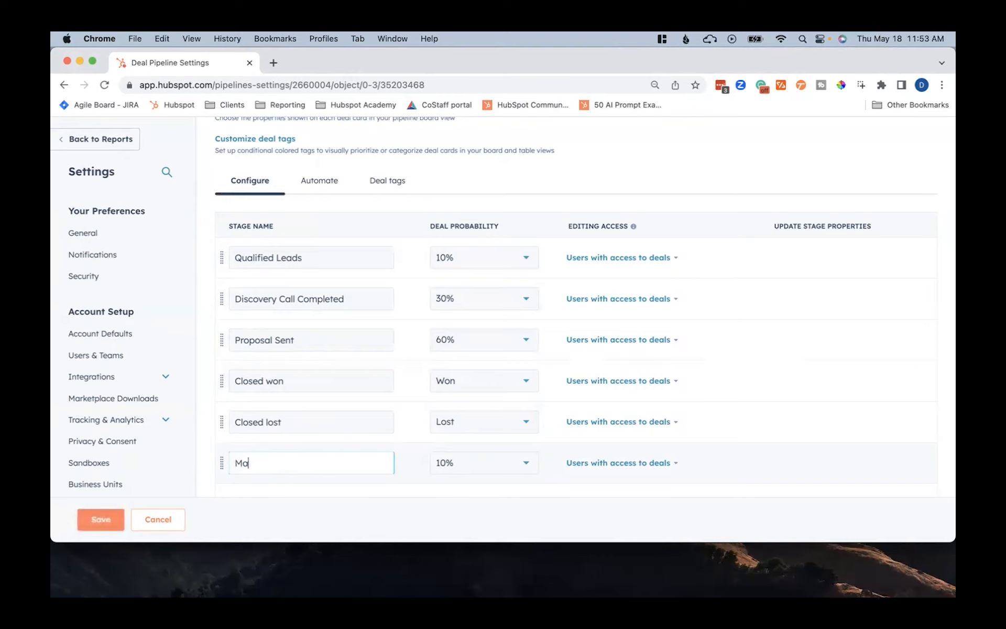
text(rketing Assssment Competed)
right_click(301, 464)
click(330, 265)
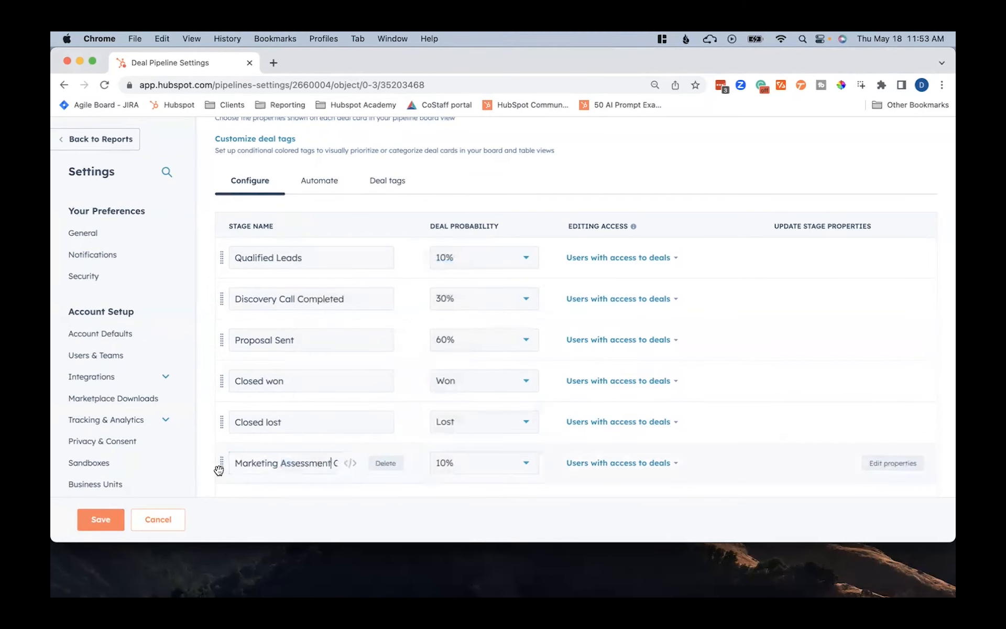
drag(222, 463, 227, 293)
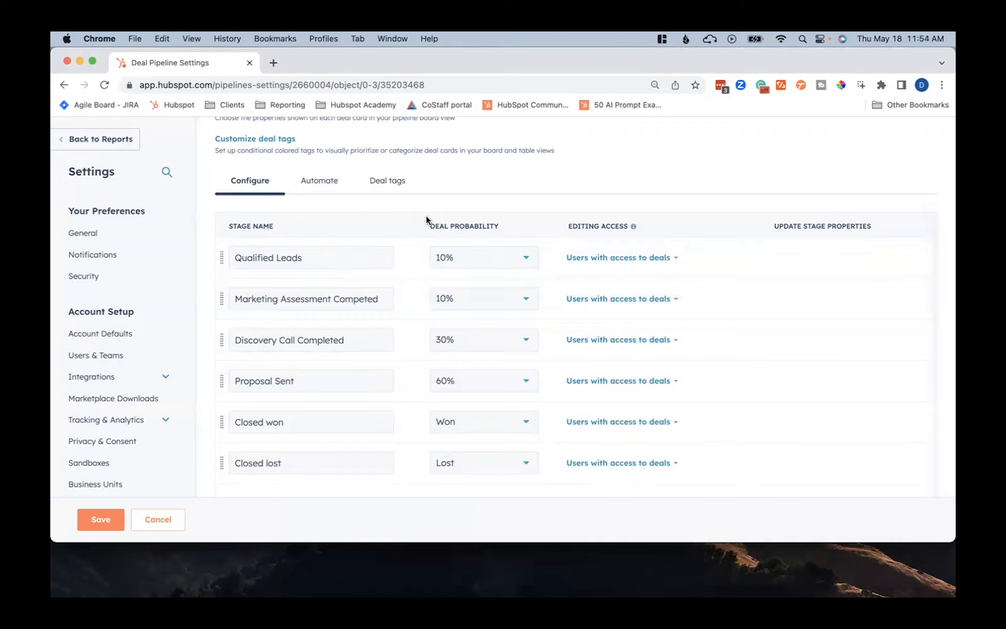
text(l)
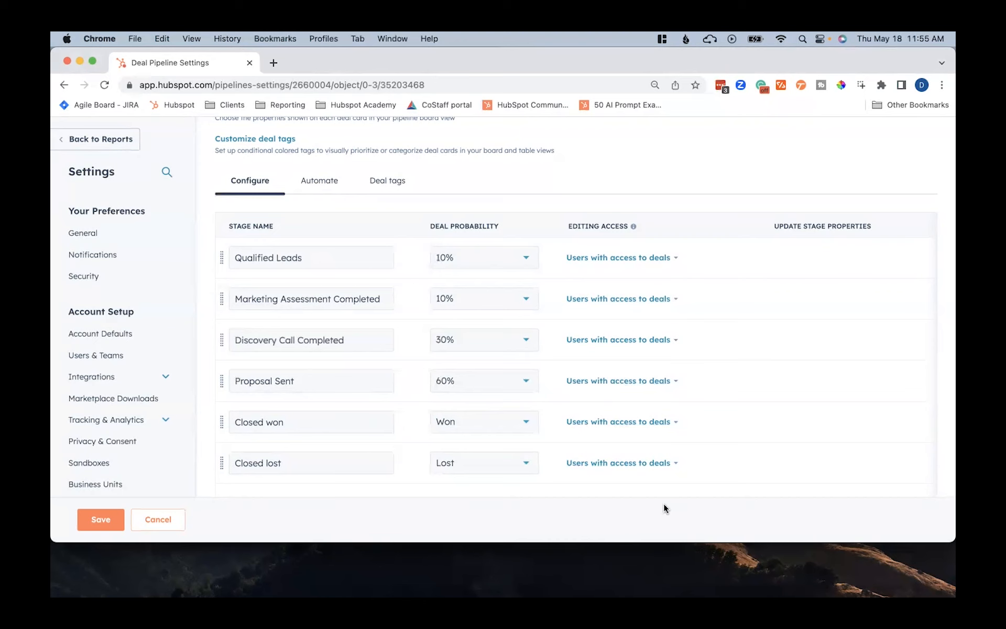
Check the editing access options available for the "Qualified Leads" stage.
click(632, 259)
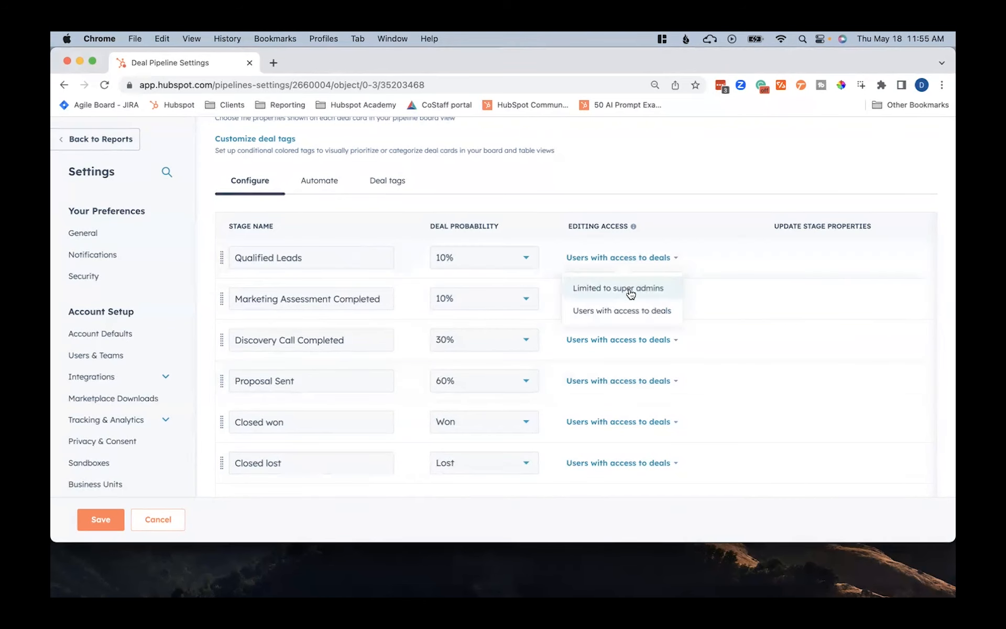
click(669, 206)
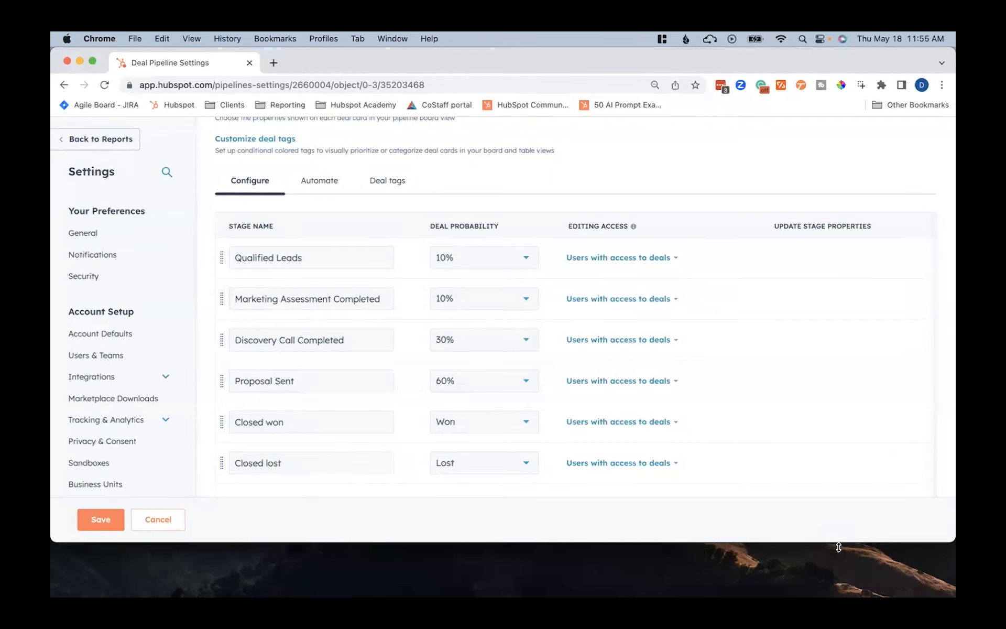
Add "Proposal Submitted Date" as a required property for the "Proposal Sent" stage.
mouse_move(857, 479)
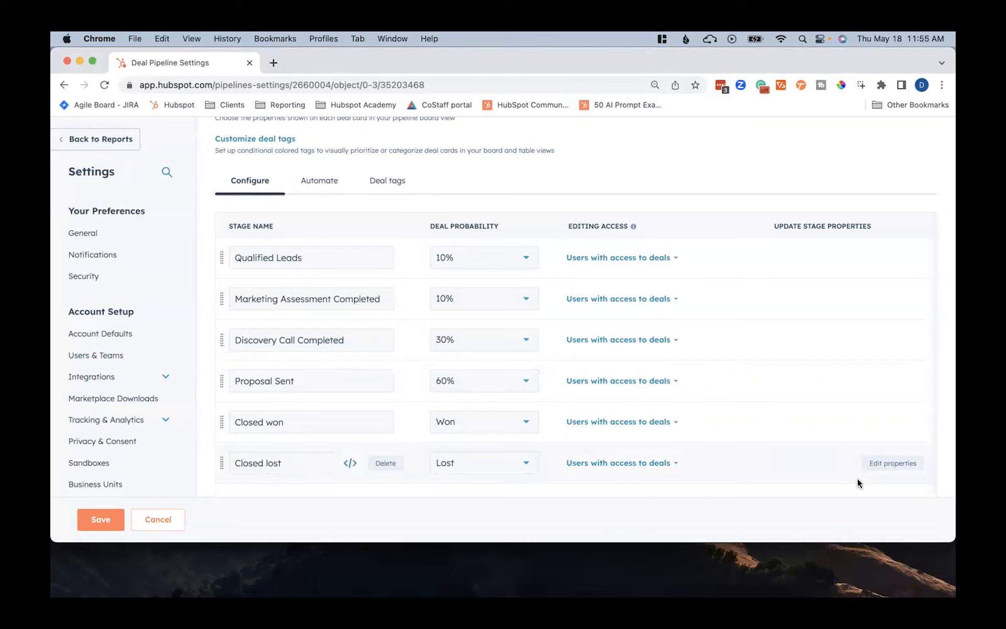
mouse_move(399, 382)
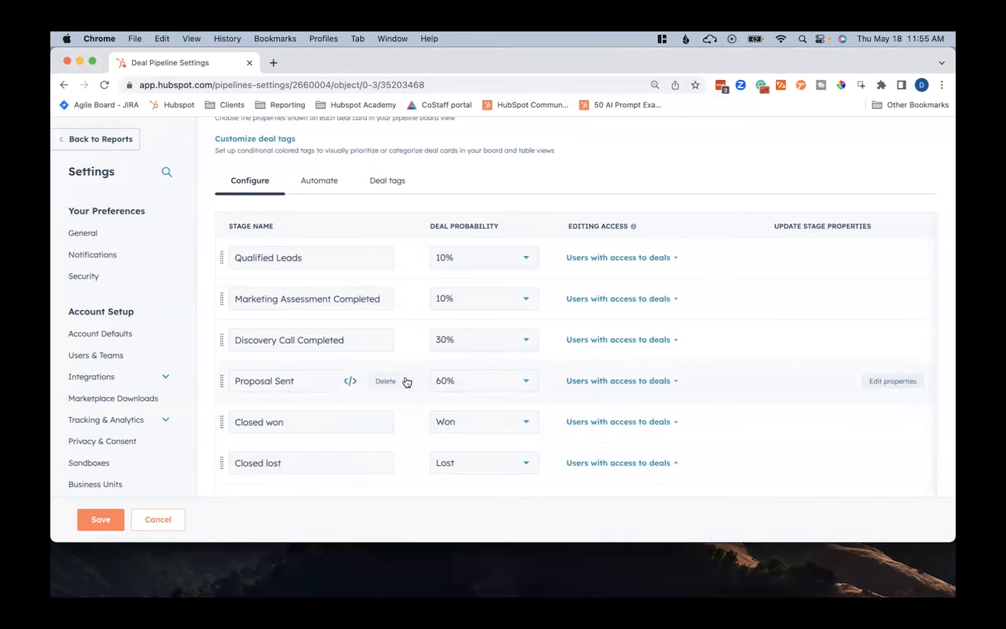
click(885, 382)
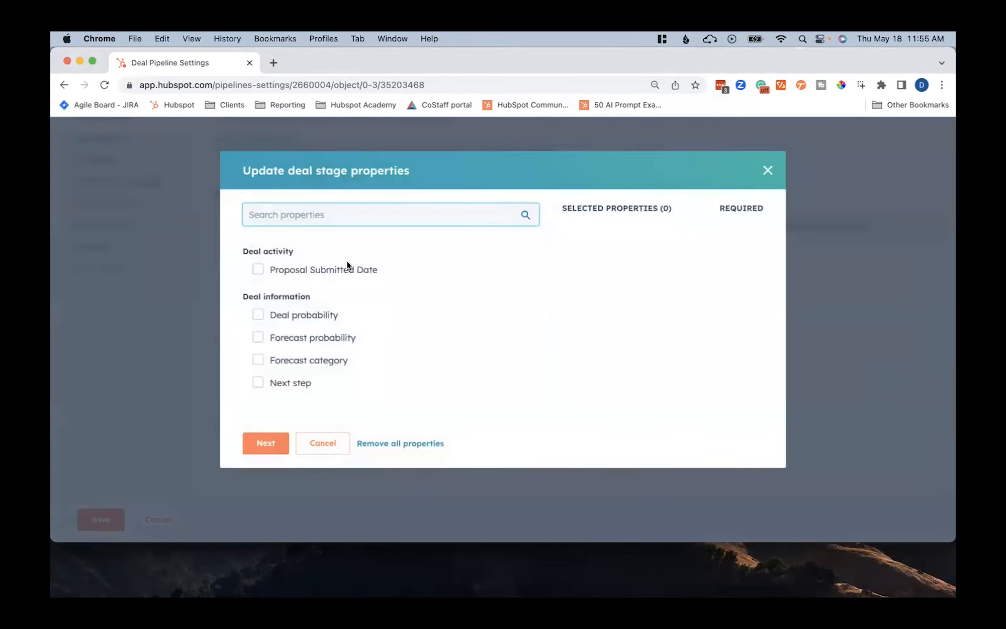
click(258, 270)
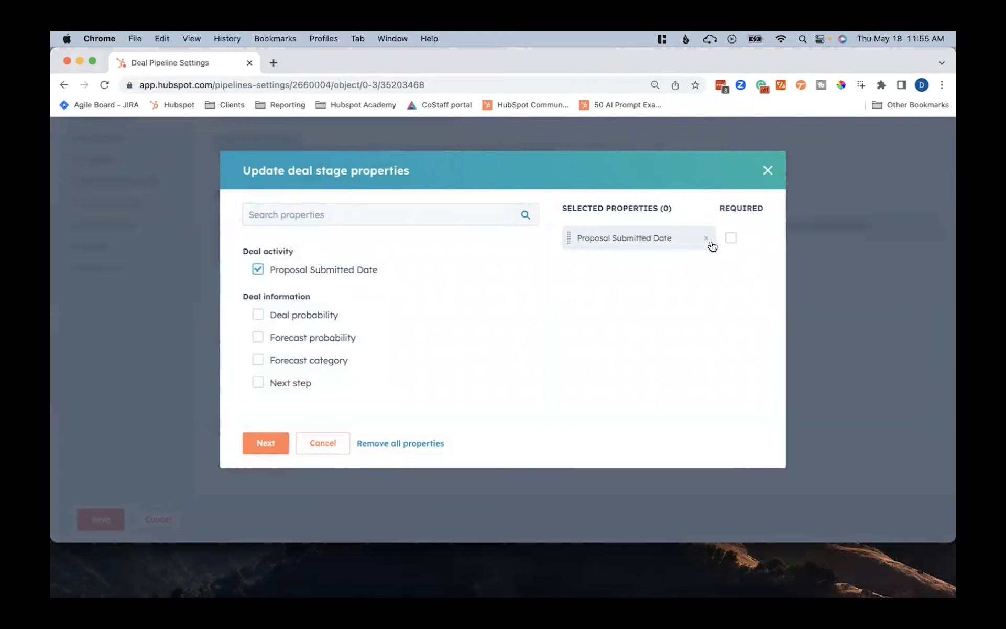
click(731, 238)
click(266, 443)
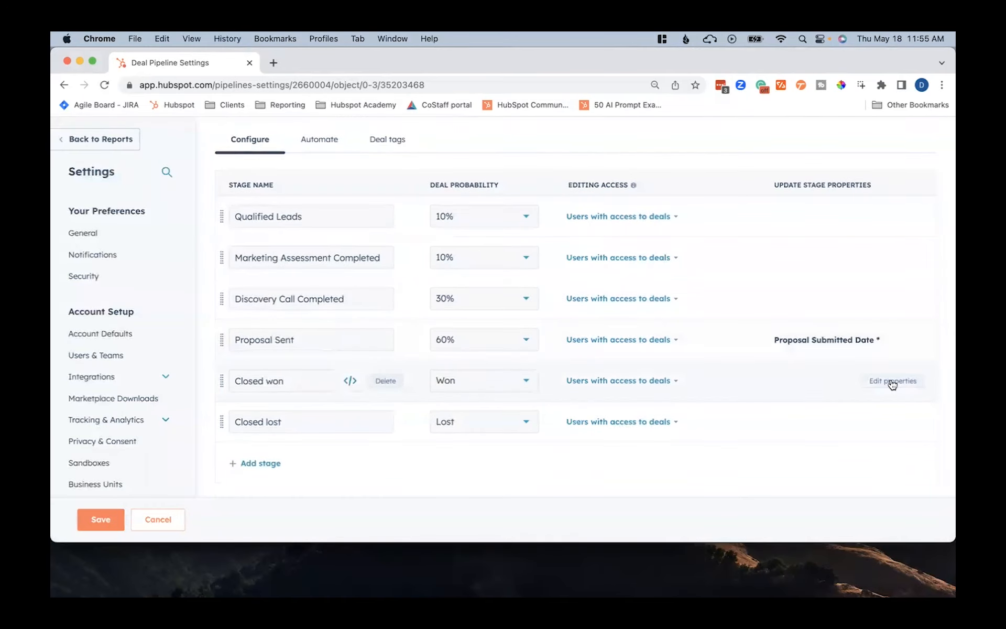
Add "Close Date" and "Closed Won Reason" as required properties for the "Closed won" stage.
click(892, 381)
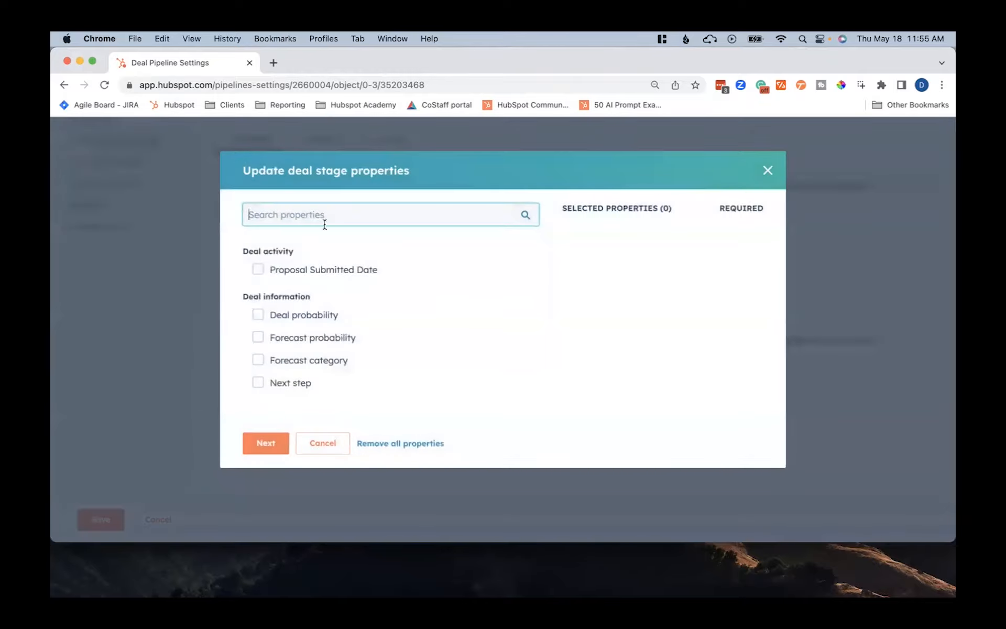
text(close)
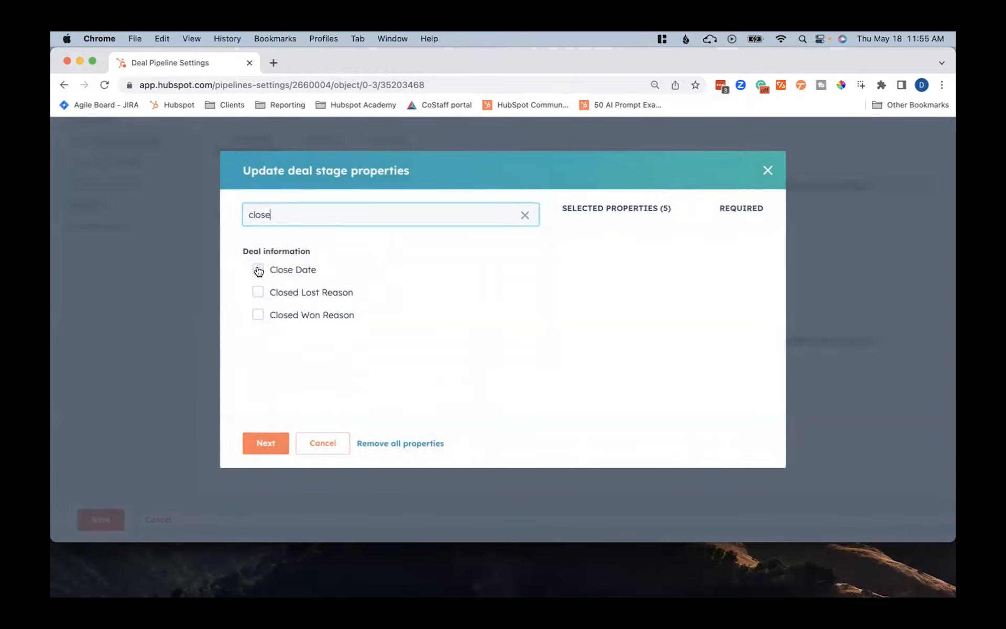
click(257, 268)
click(258, 314)
click(731, 238)
click(730, 267)
click(251, 445)
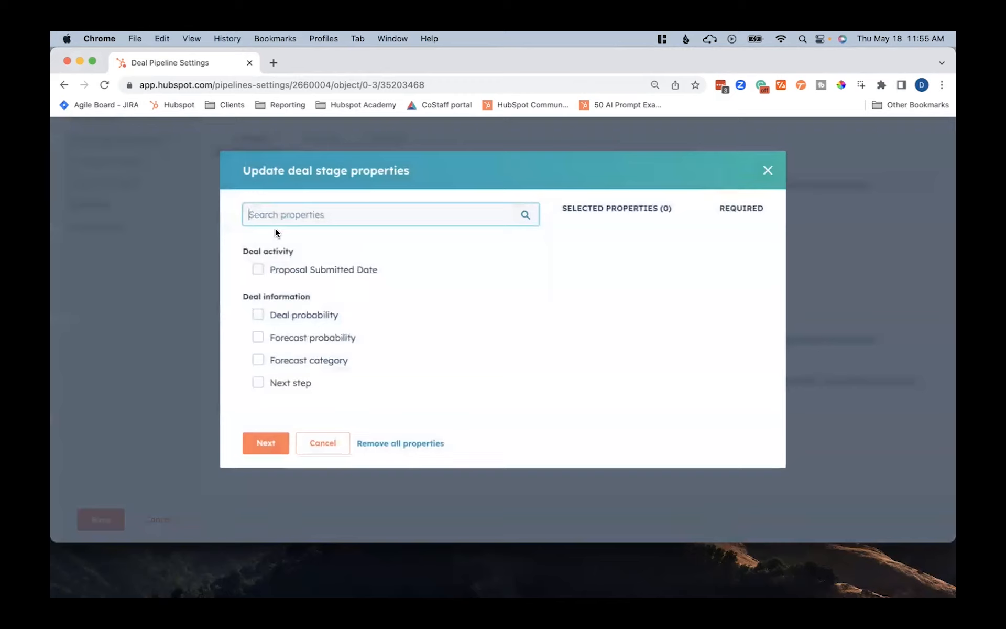
Add "Closed Lost Reason" as an optional property for the "Closed lost" stage and save the pipeline.
text(close)
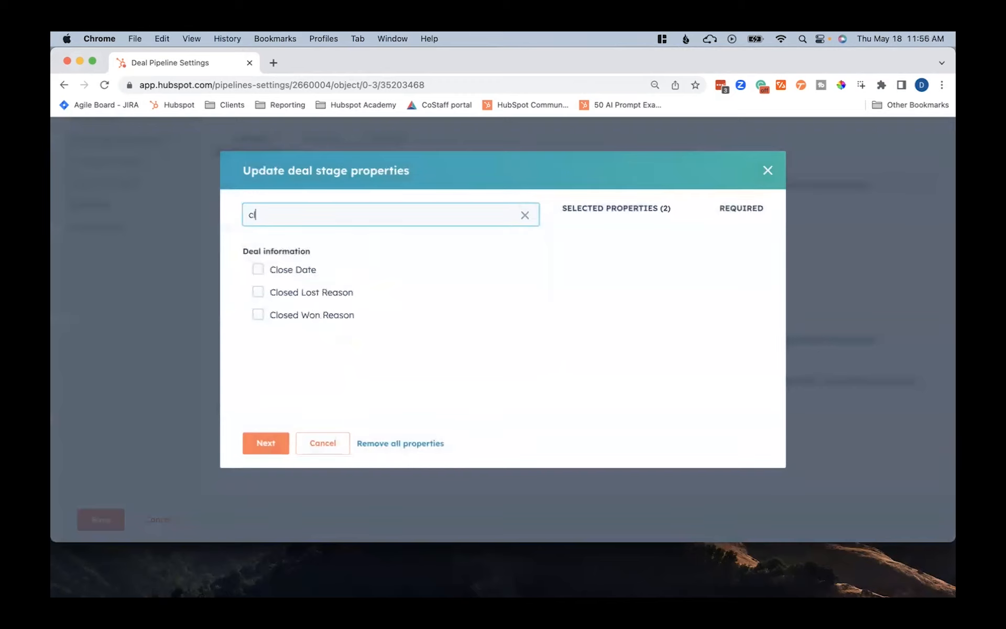
click(272, 292)
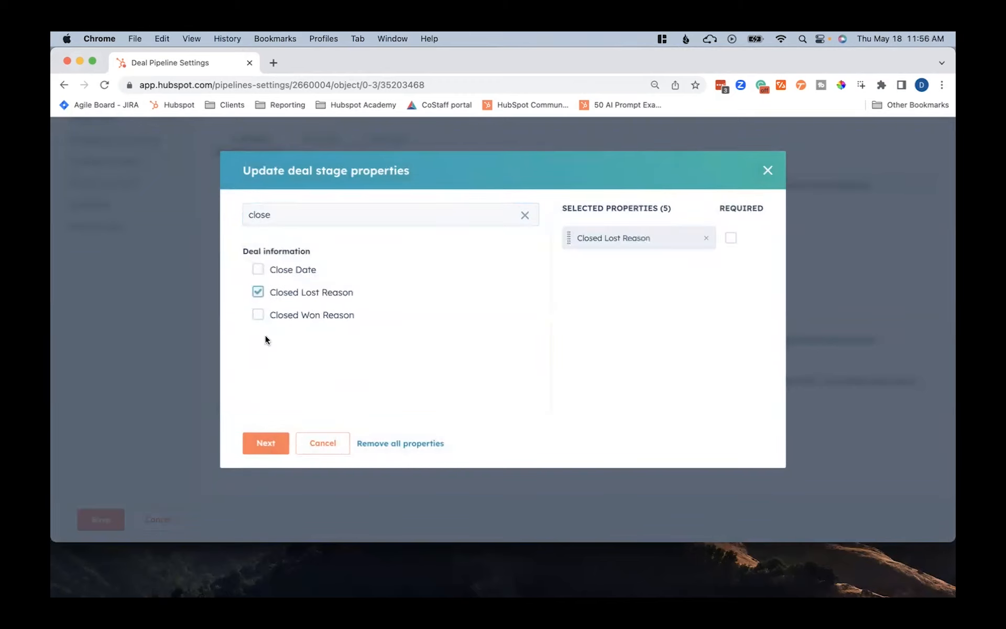
click(262, 444)
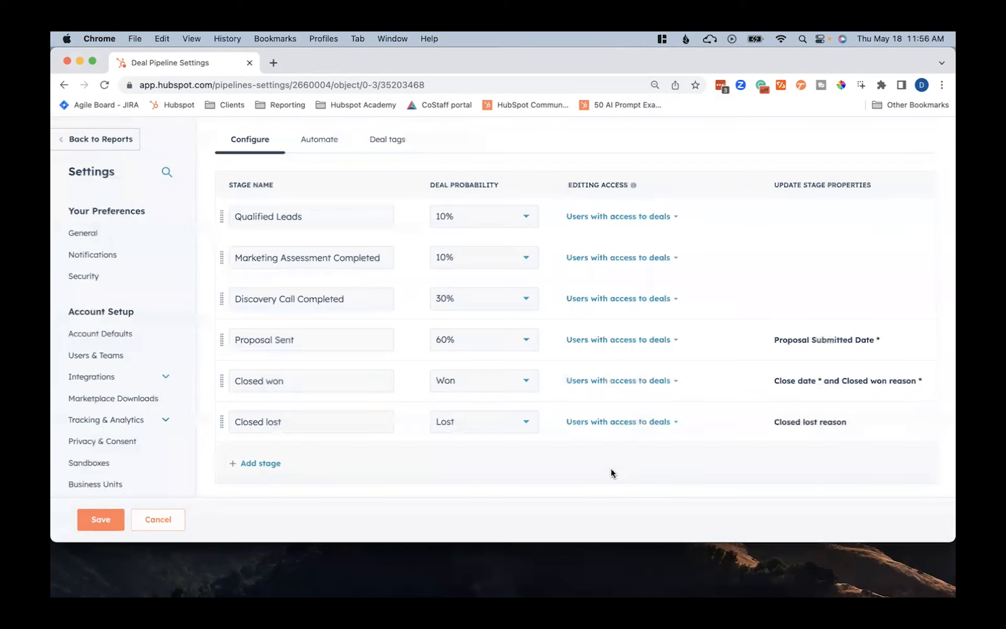
click(102, 519)
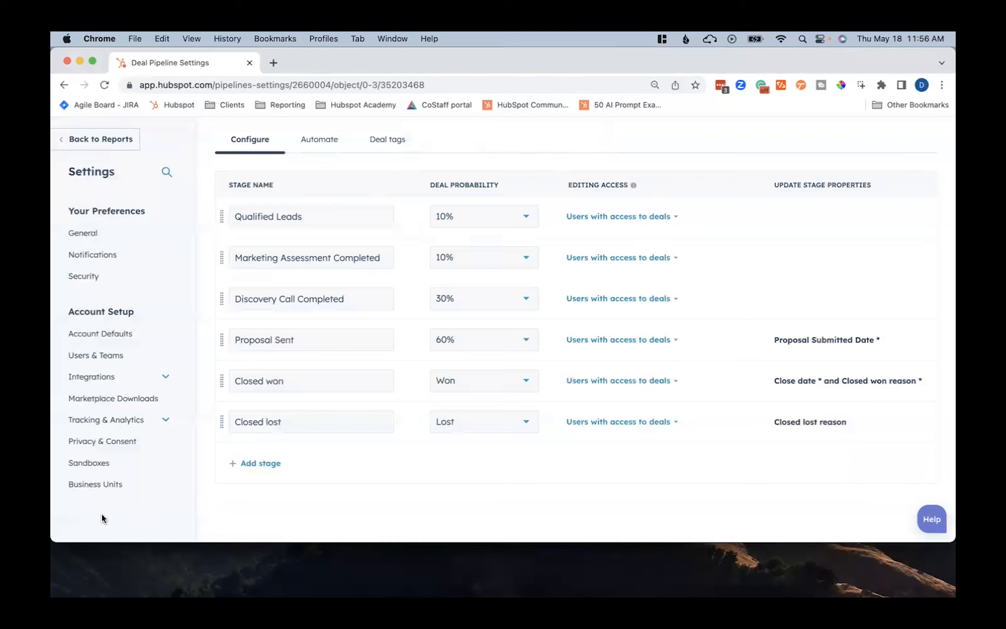
Create an automation workflow for the "Qualified Leads" stage, using Create task as its first action.
scroll(426, 495, up, 3)
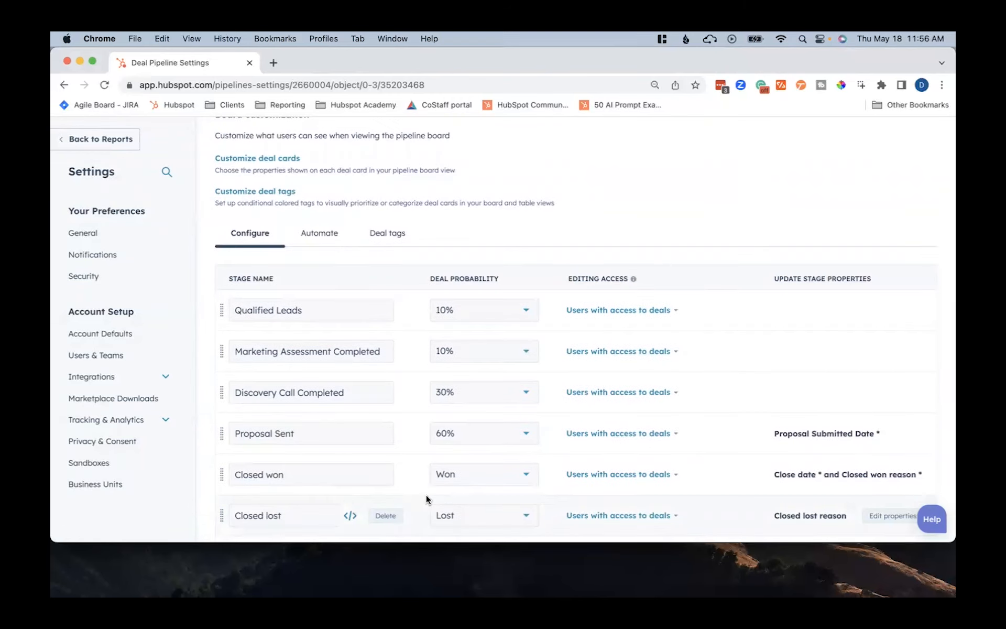
scroll(469, 471, up, 1)
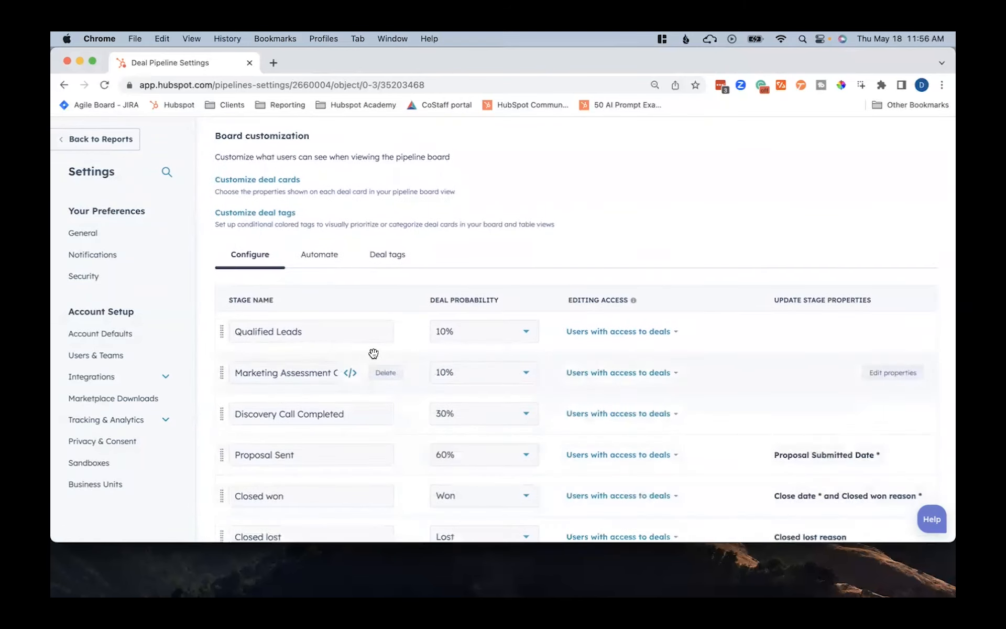
click(310, 261)
scroll(575, 297, down, 3)
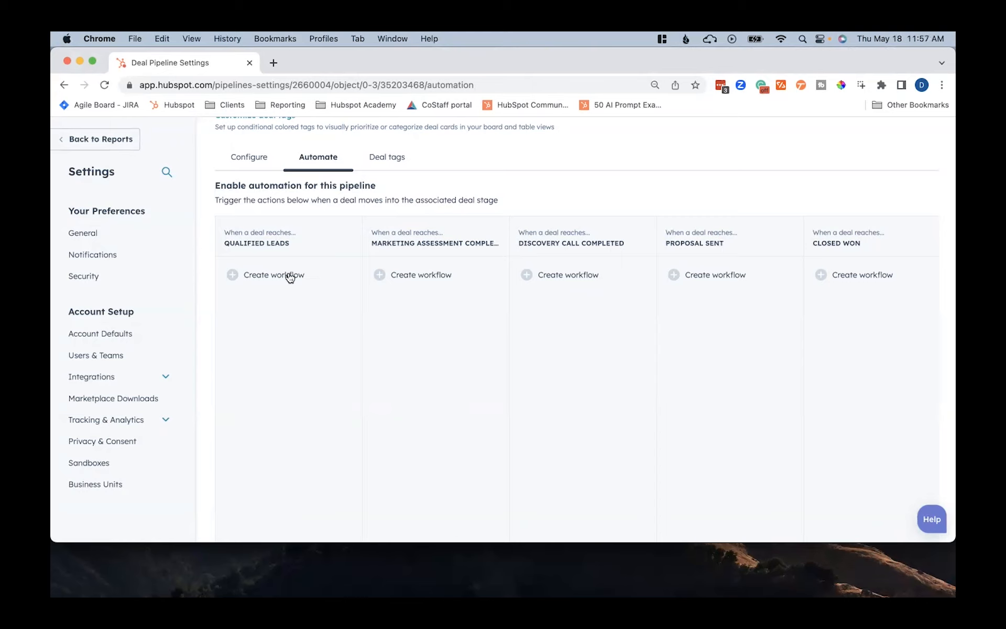
click(259, 276)
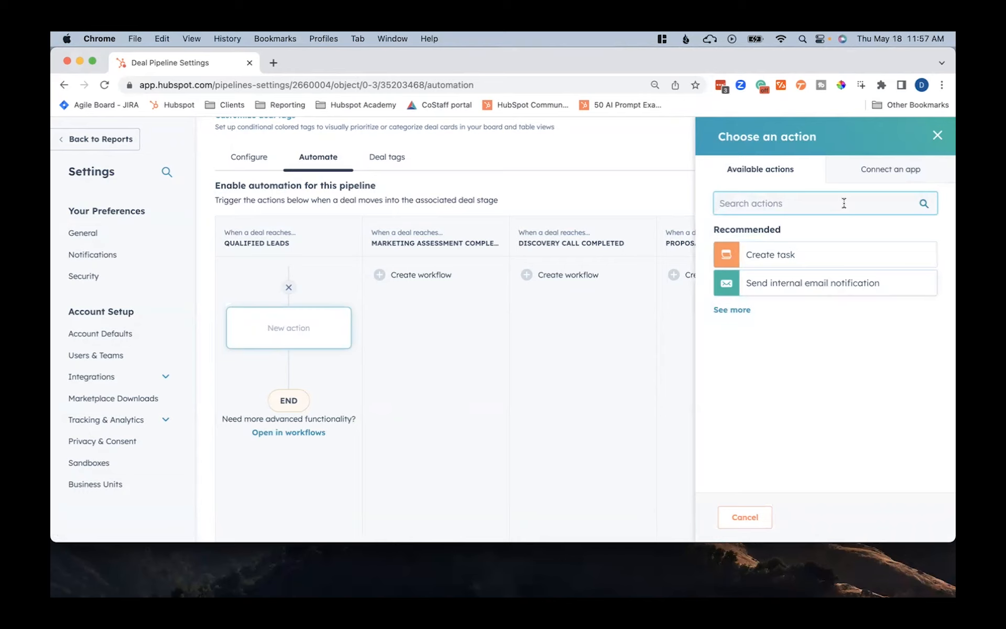
click(733, 313)
scroll(844, 338, down, 10)
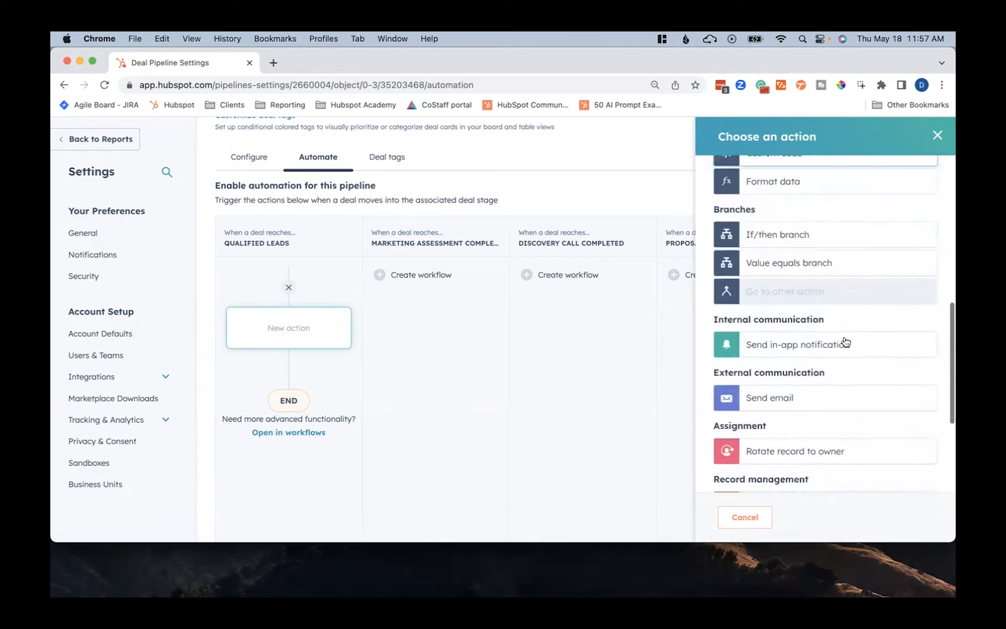
scroll(844, 339, up, 10)
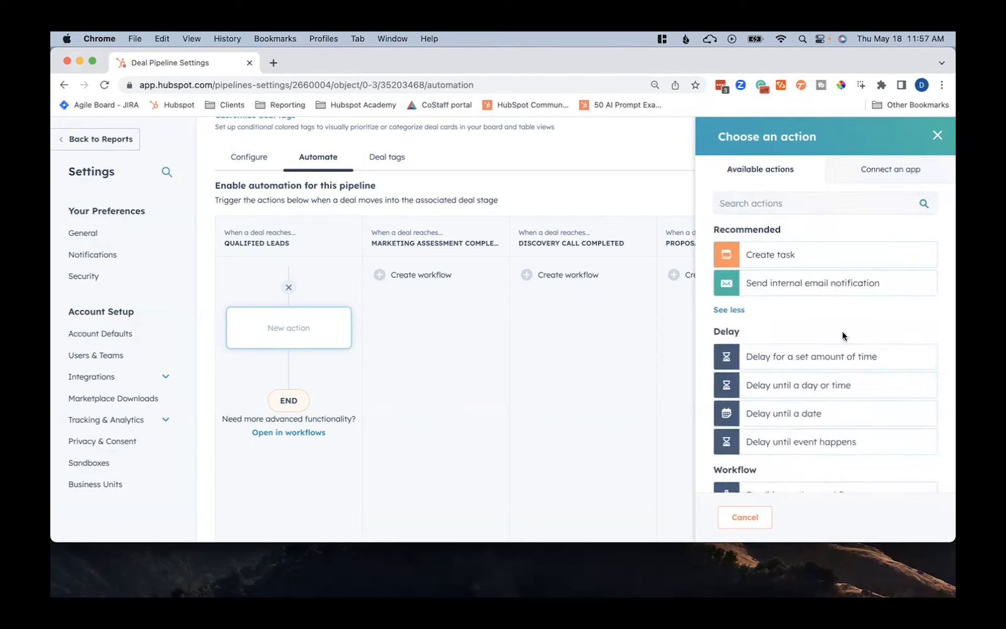
click(780, 252)
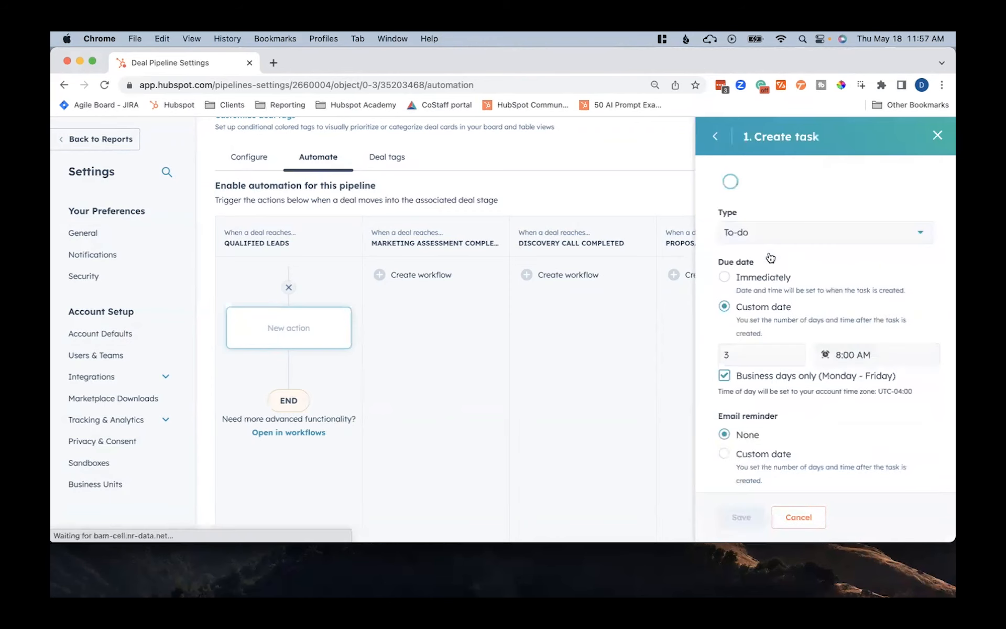
Title the automated task "Complete Marketing Assessment" and keep its type as To-do.
click(751, 205)
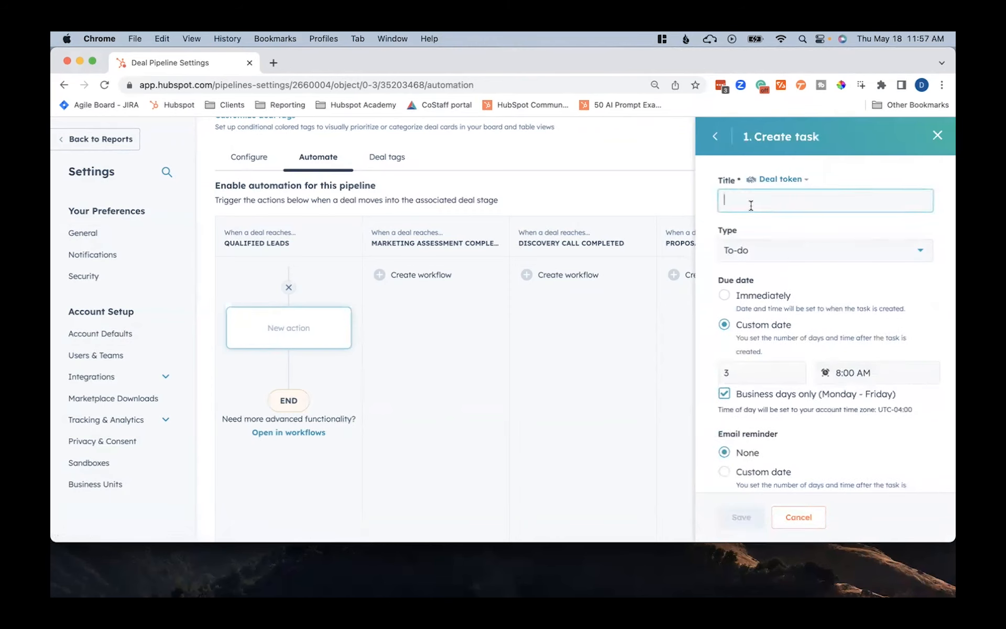
text(Complete Matketi)
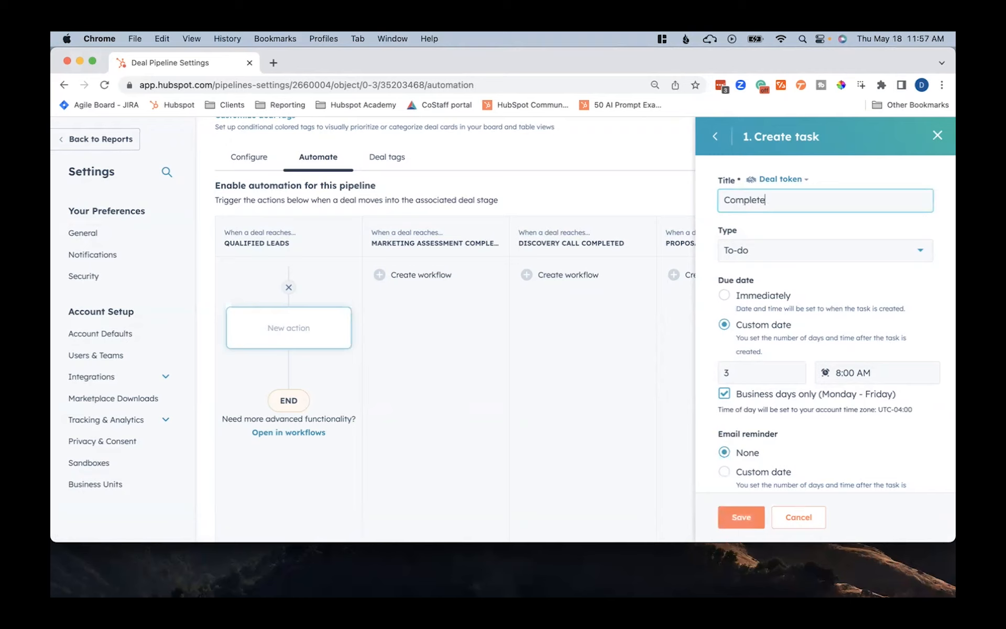
key(BackSpace)
key(BackSpace)
key(BackSpace)
key(BackSpace)
key(BackSpace)
key(BackSpace)
text(arketing Assessment)
click(785, 253)
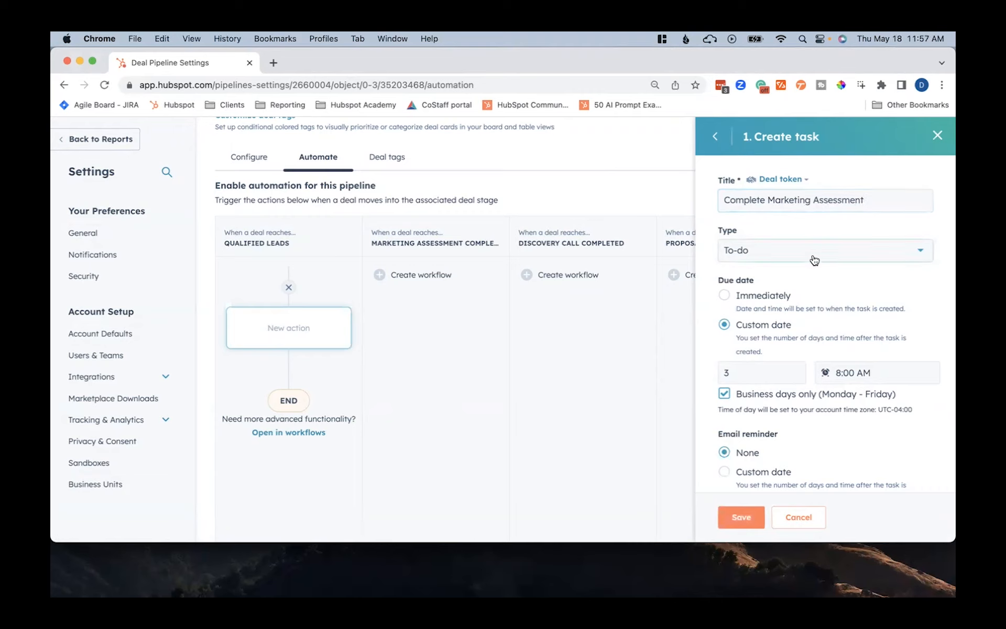
scroll(791, 377, down, 2)
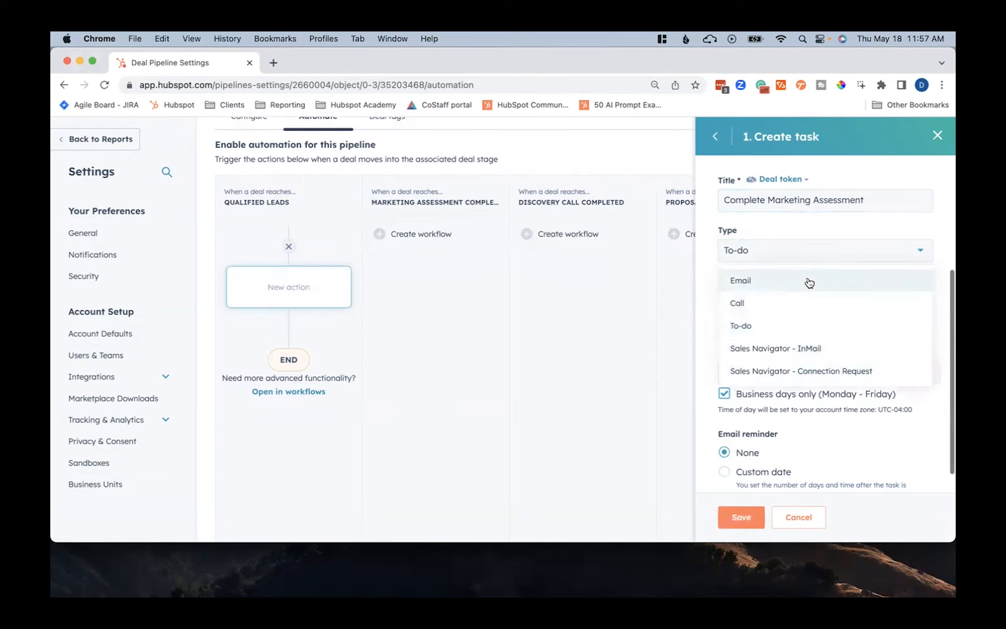
click(776, 253)
Give the task a custom email reminder date of 2 days after the task is created.
scroll(827, 272, down, 2)
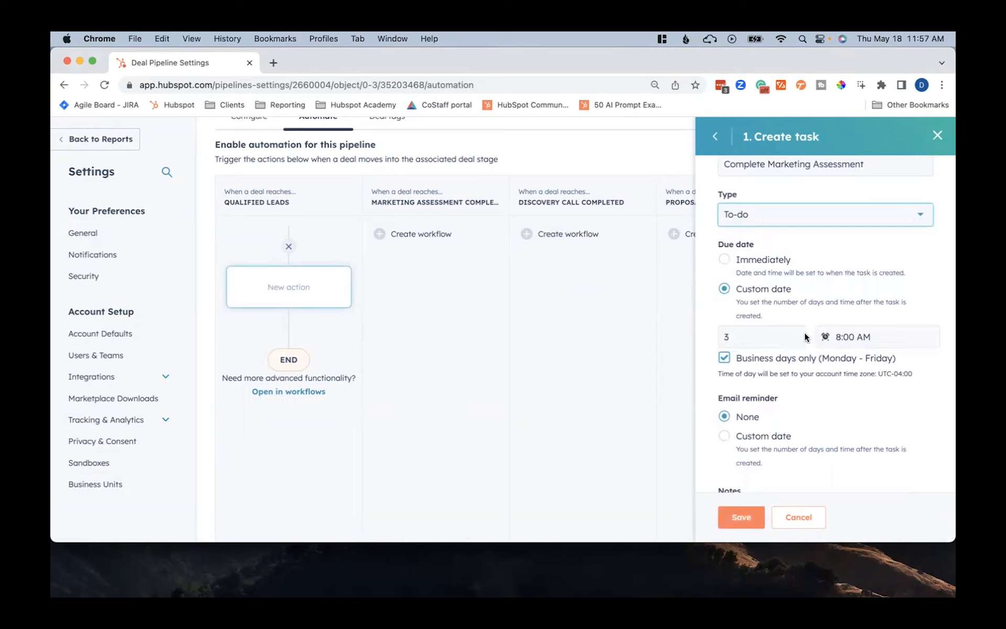
scroll(805, 335, down, 3)
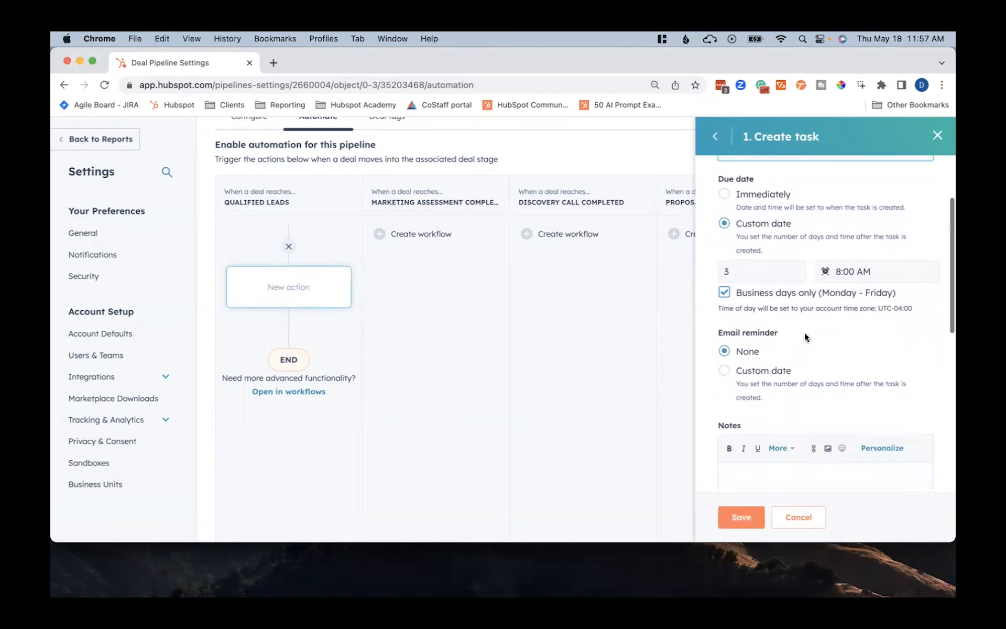
click(724, 369)
scroll(853, 360, down, 2)
double_click(718, 379)
text(2)
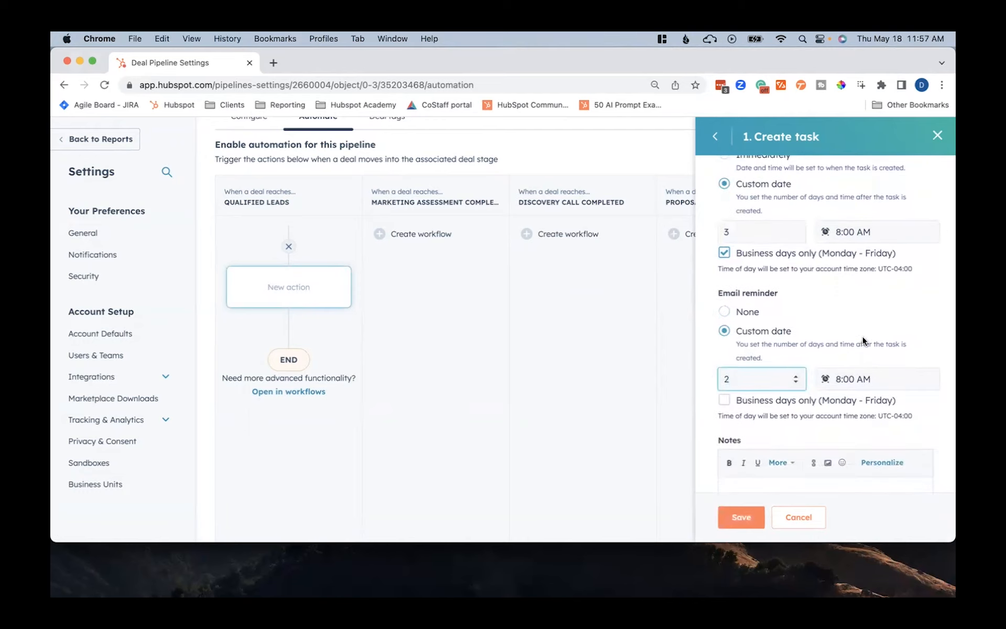
Set the task's priority to Medium, assign it to an existing owner of the deal, and save the action.
scroll(862, 335, down, 2)
scroll(863, 335, down, 6)
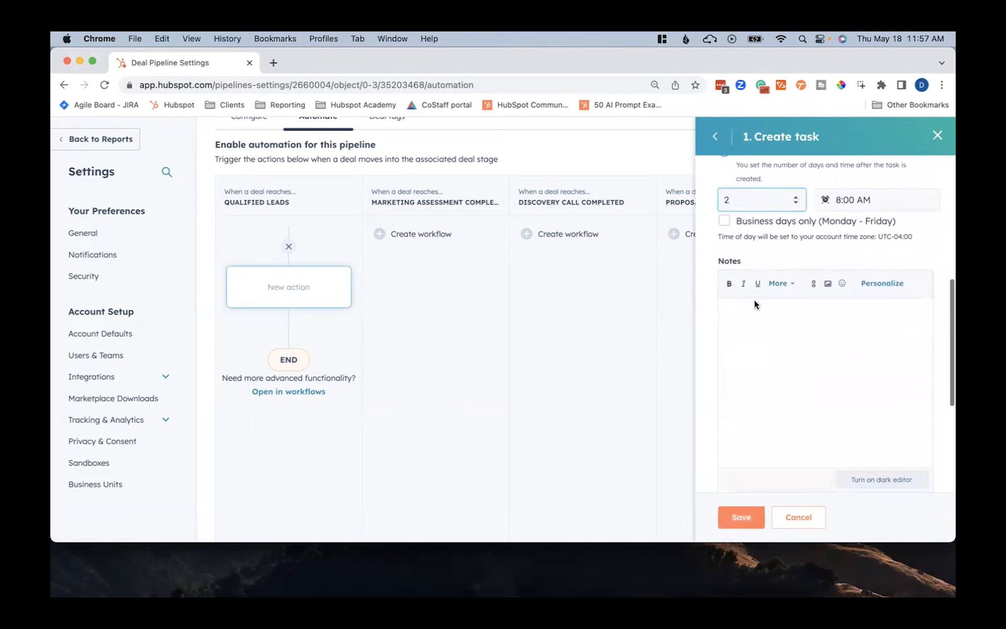
scroll(878, 331, down, 10)
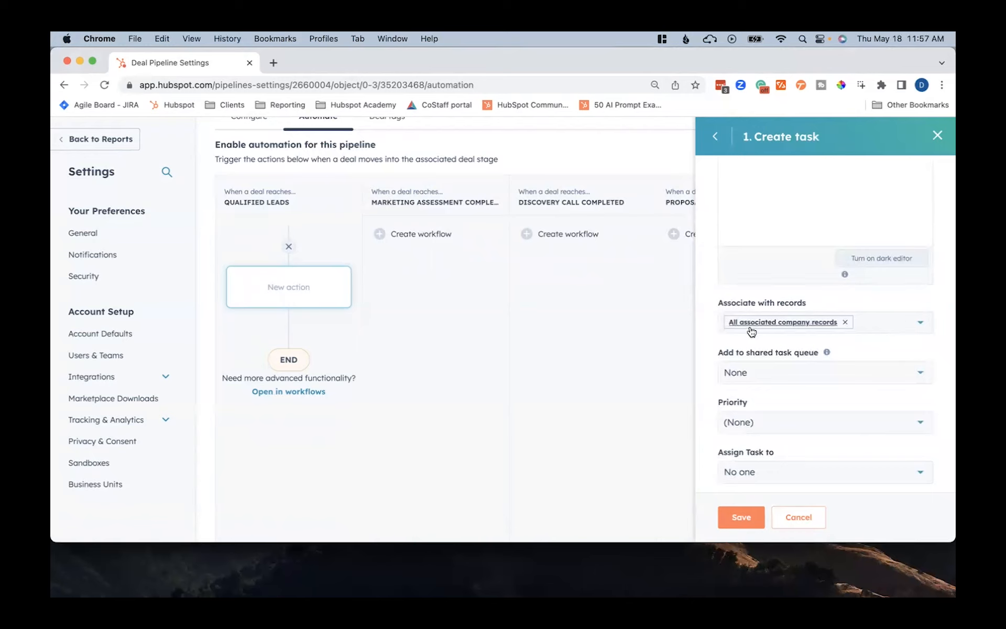
click(762, 381)
click(761, 381)
click(767, 429)
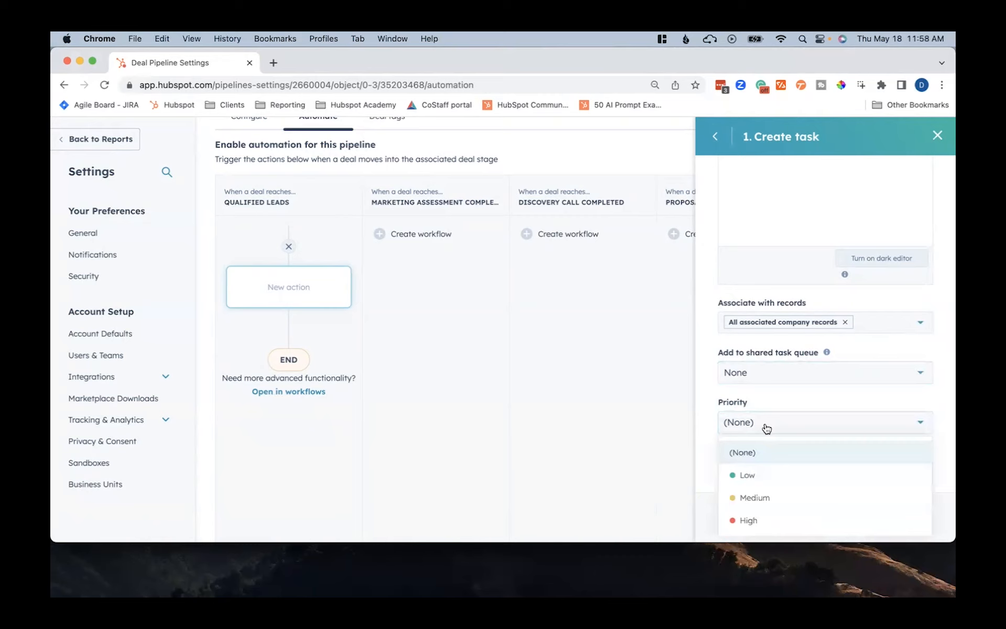
click(750, 496)
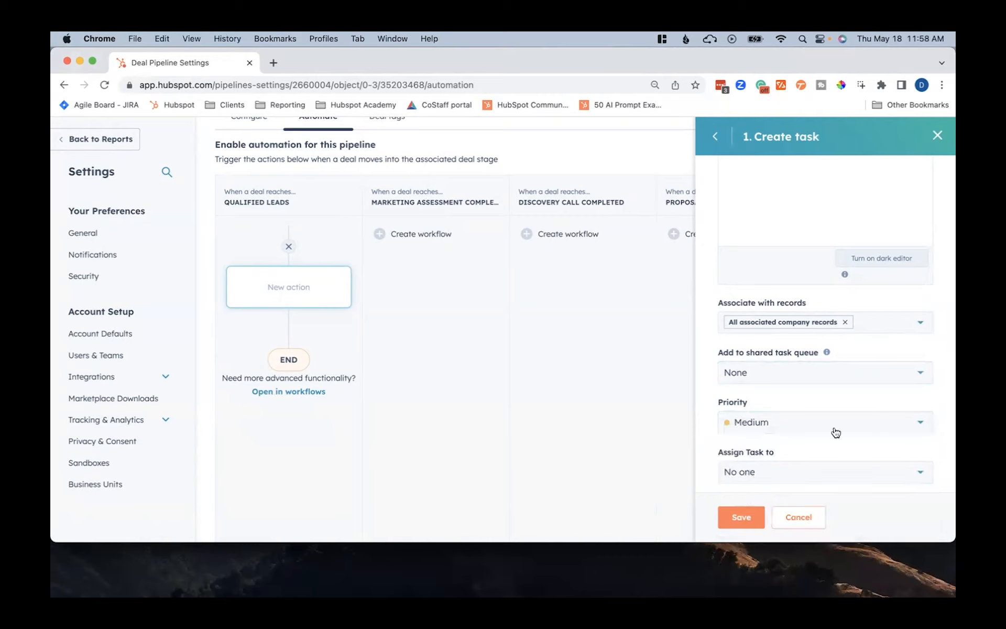
click(757, 467)
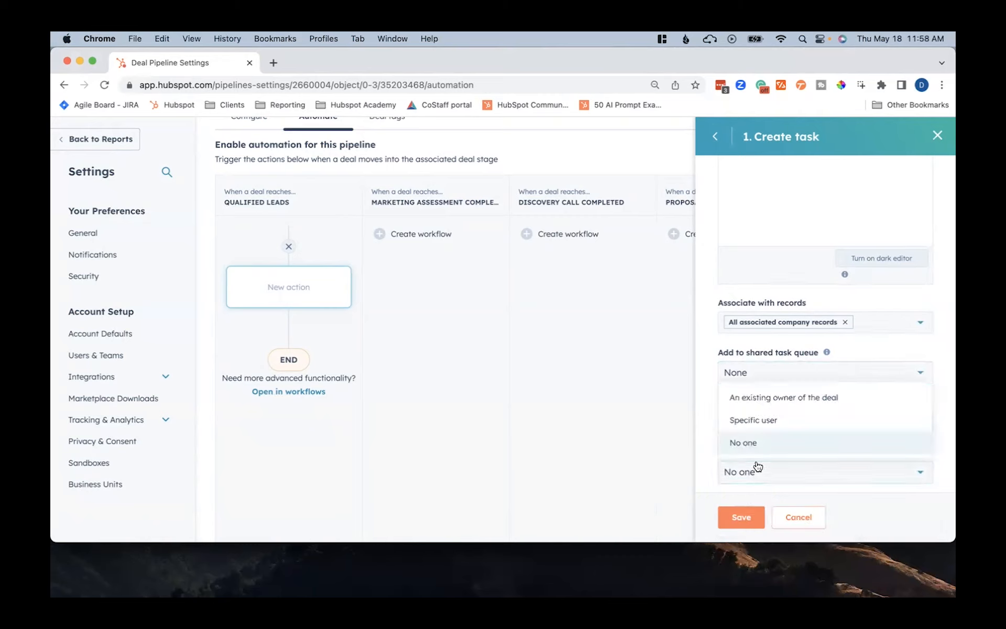
click(795, 396)
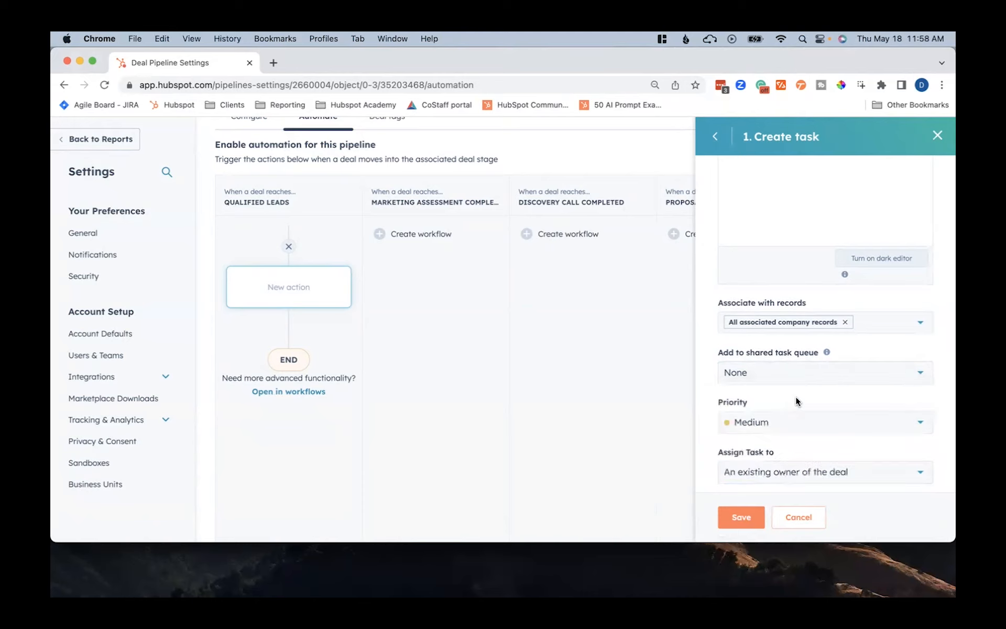
click(736, 514)
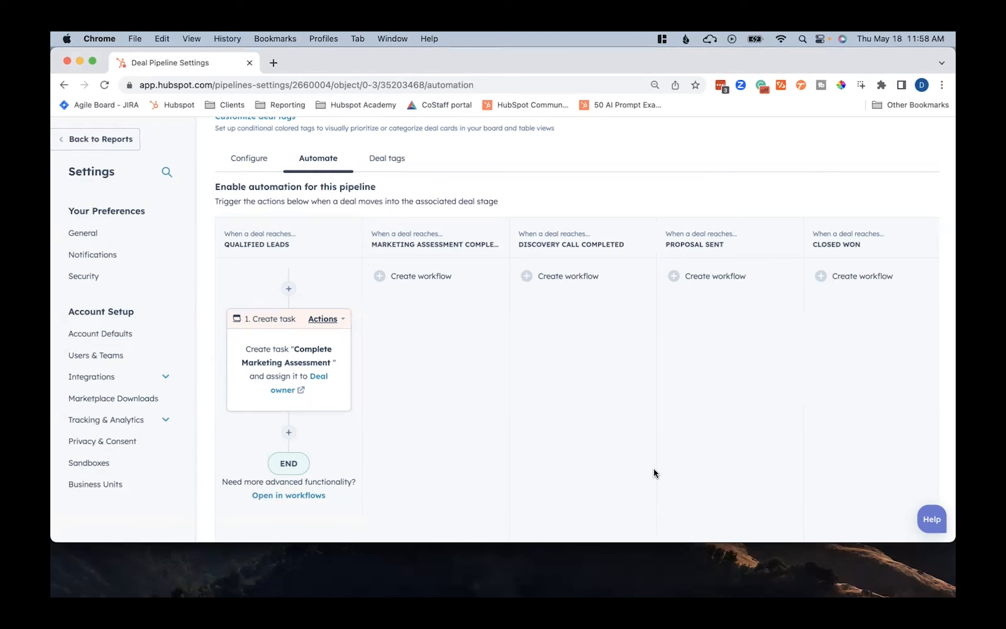
Open the deal tags management page from the pipeline's tags and delete the "Large Deal" tag.
scroll(653, 468, up, 4)
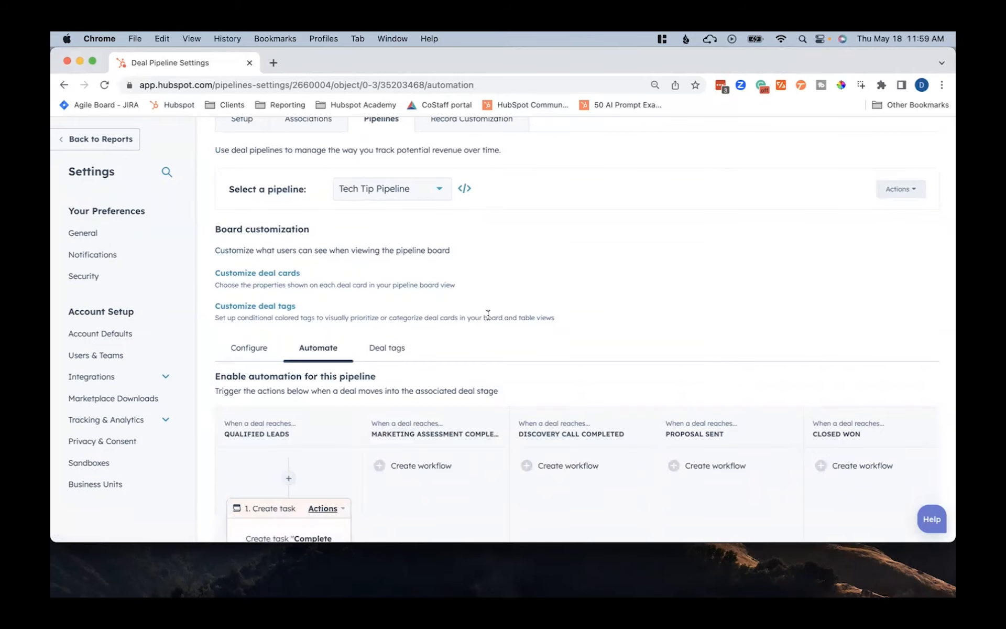
click(387, 347)
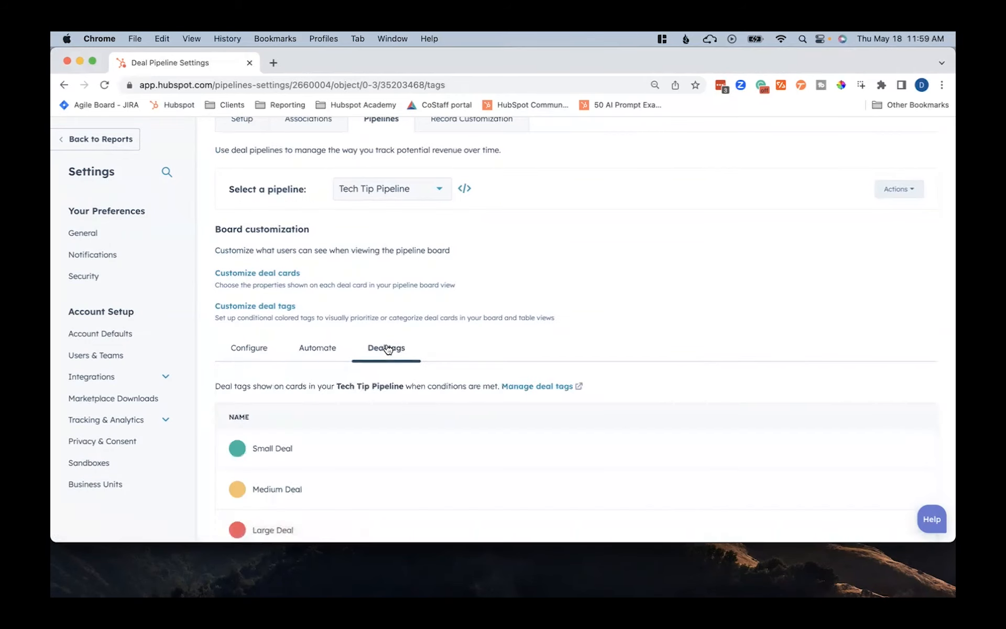
scroll(571, 375, down, 1)
scroll(571, 375, down, 2)
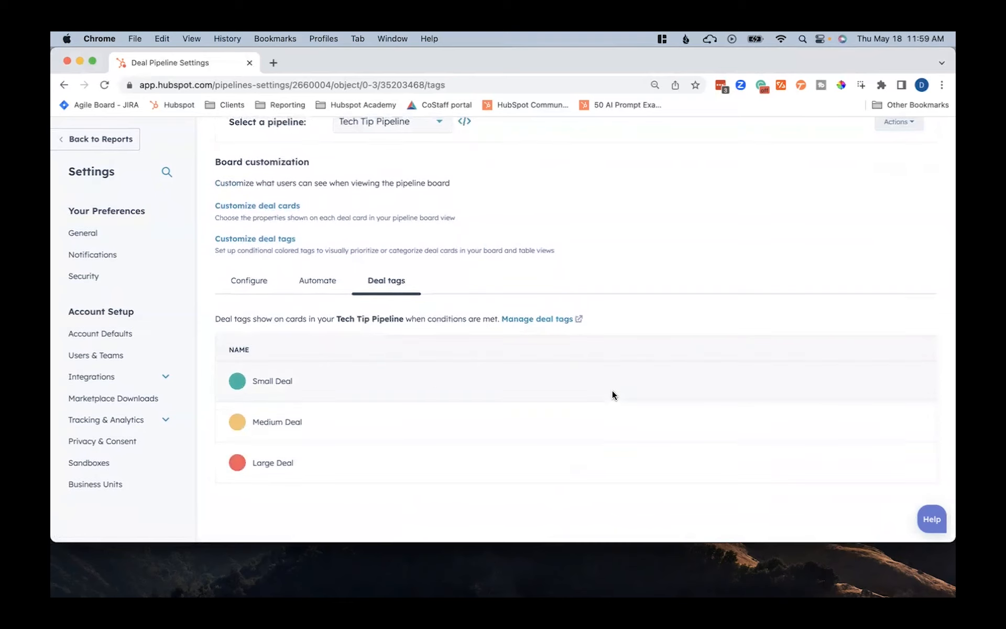
click(542, 320)
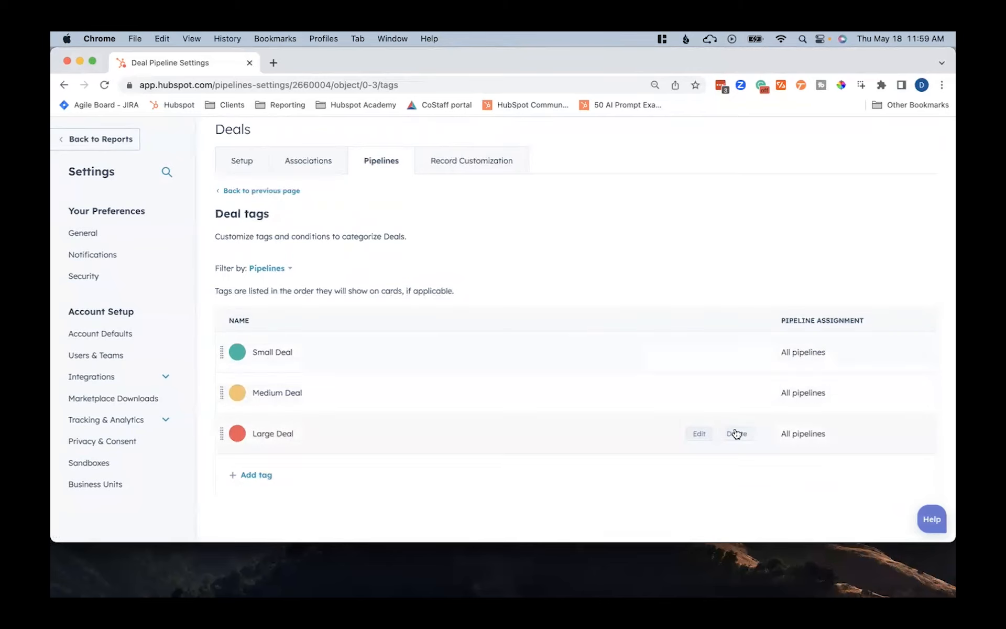
click(736, 433)
click(425, 351)
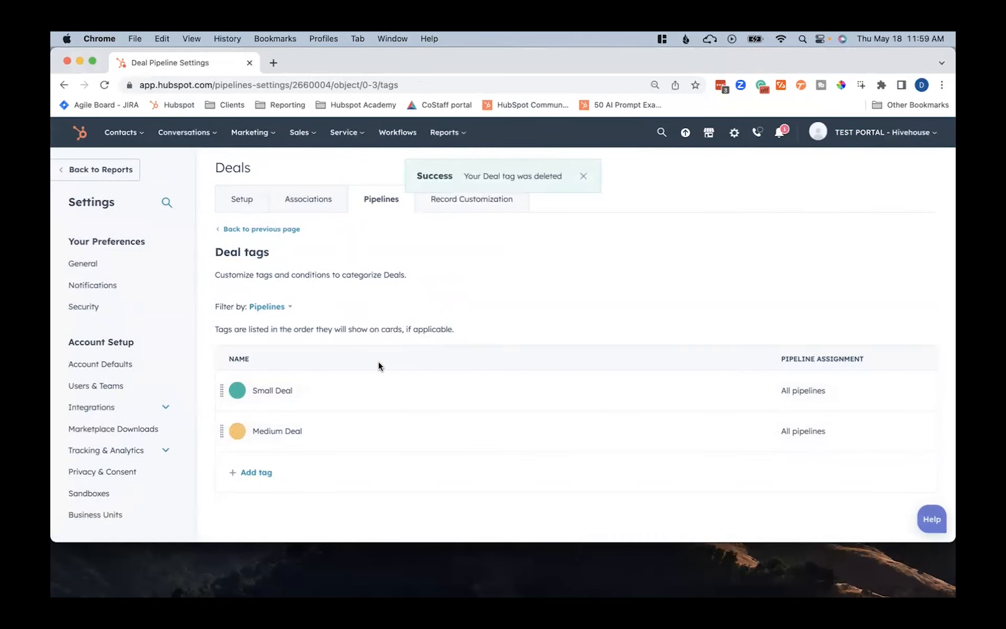
Add a new deal tag named "Large Deal" with the color Red, keeping it assigned to all pipelines.
click(256, 473)
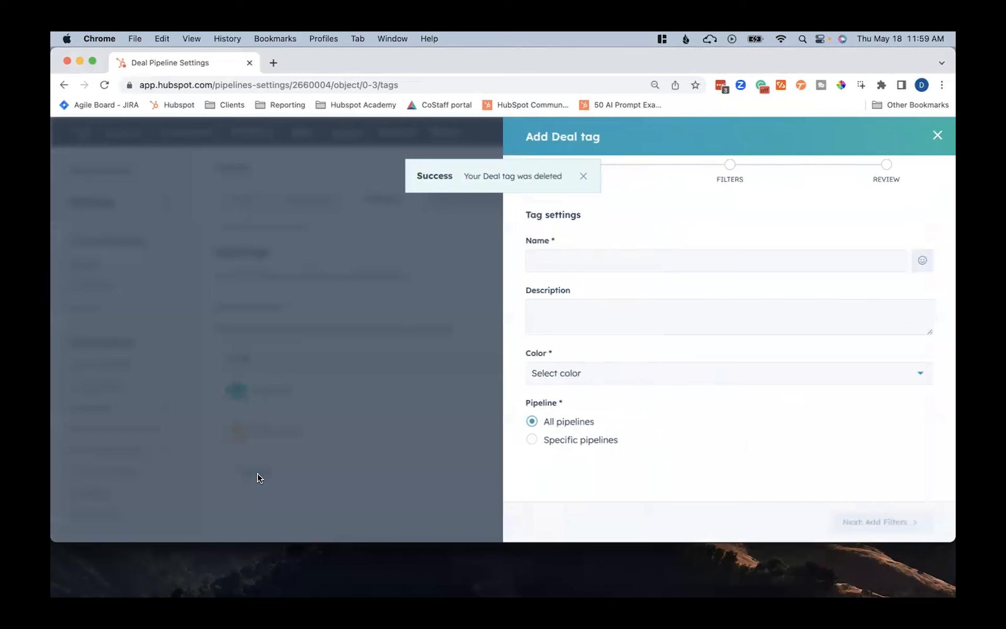
click(566, 259)
text(Large Deal)
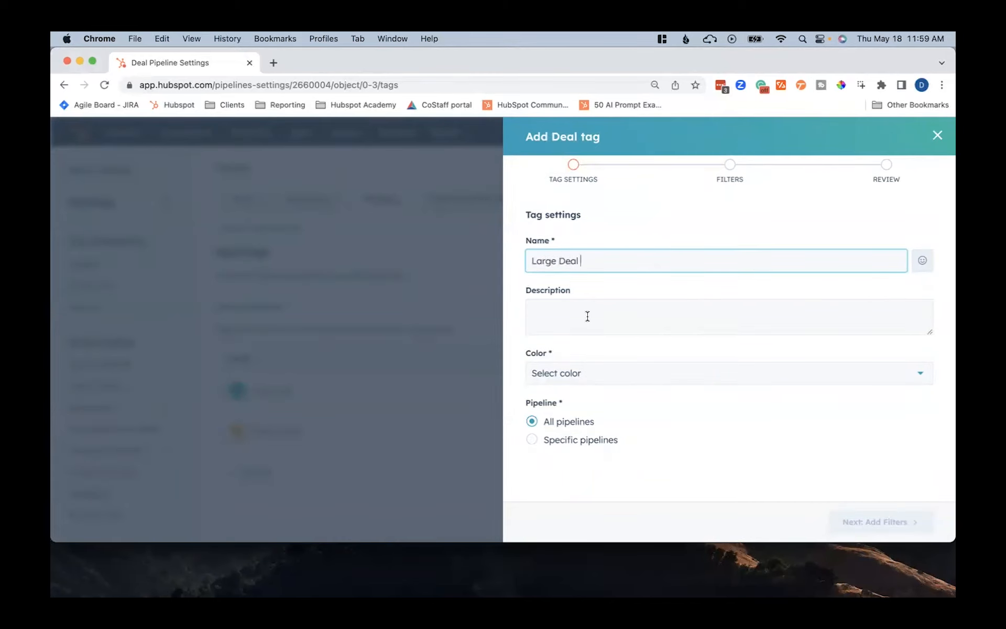
click(572, 375)
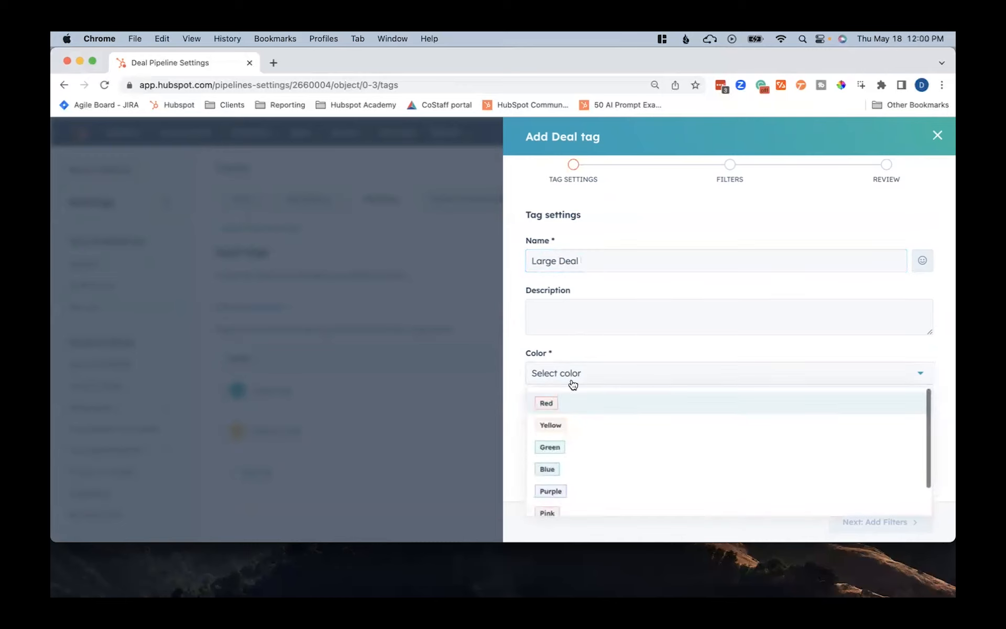
click(568, 404)
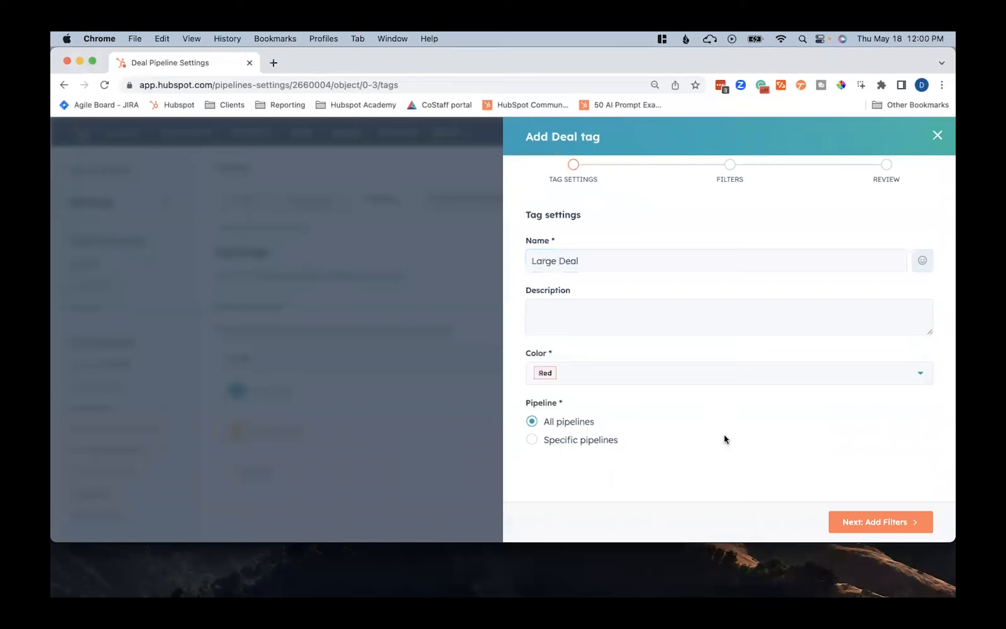
click(884, 522)
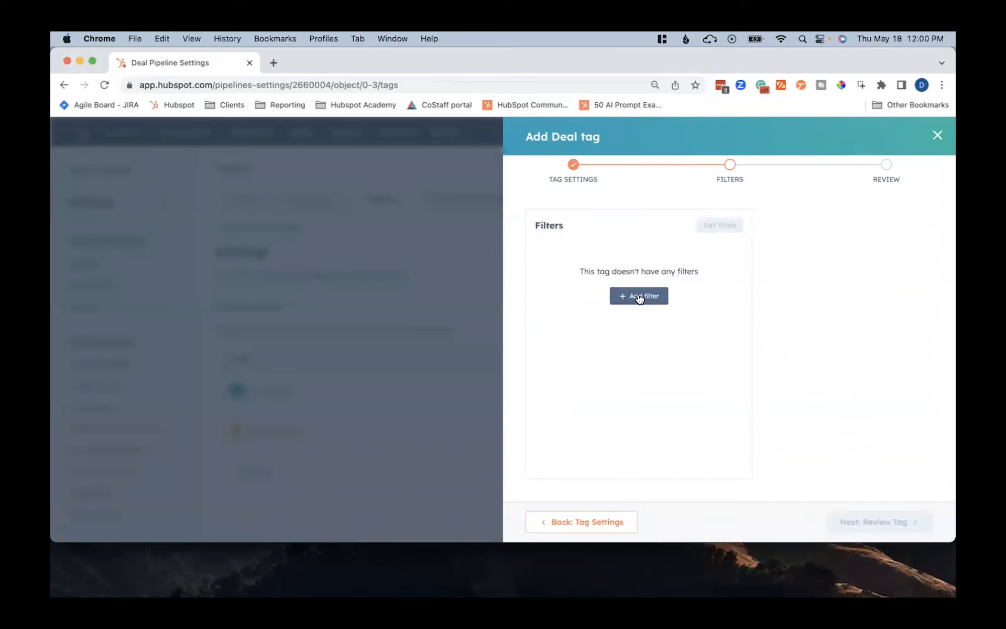
Add a filter to the tag for Amount is greater than 10,000, review the settings and save the tag.
click(639, 296)
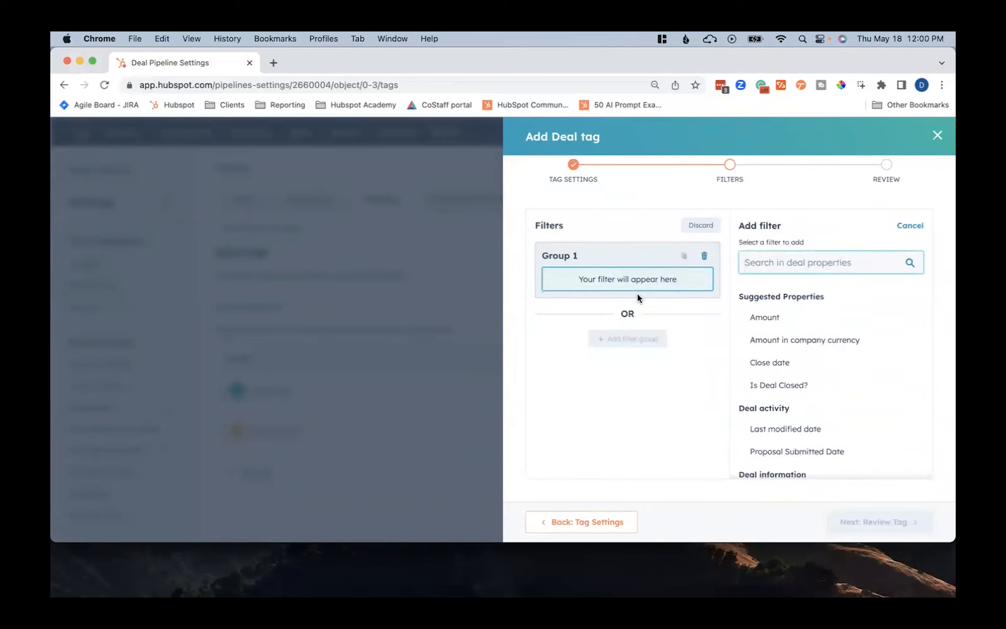
click(765, 317)
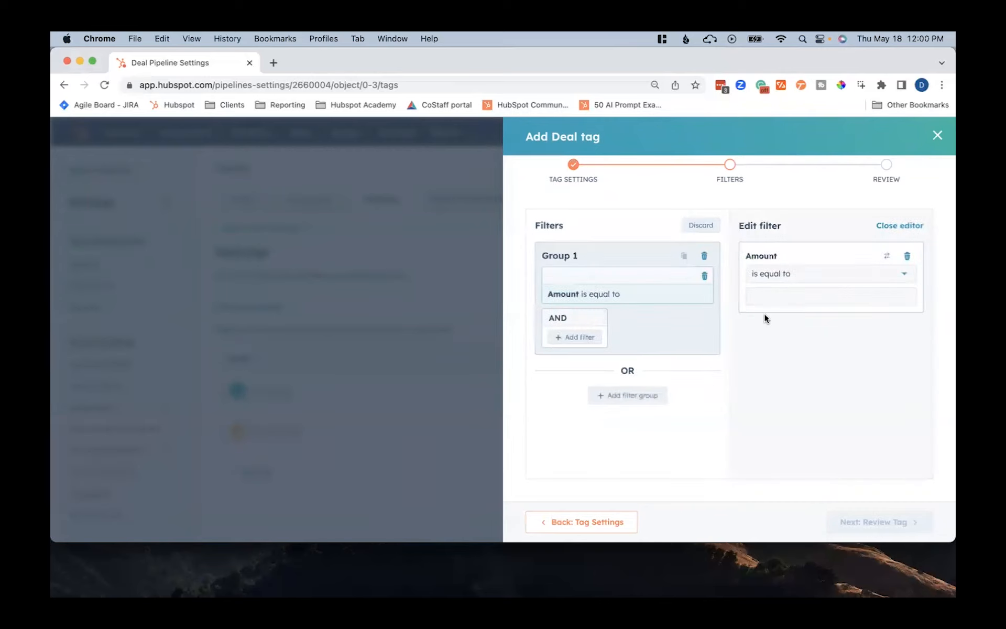
click(775, 277)
scroll(788, 390, down, 1)
click(789, 390)
click(759, 293)
text(10,000)
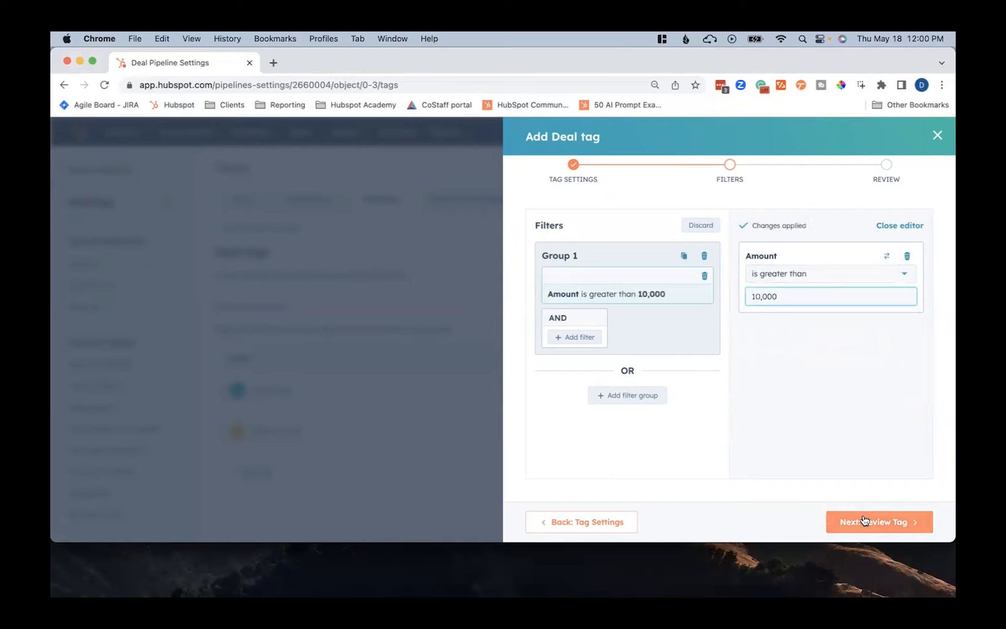
click(865, 521)
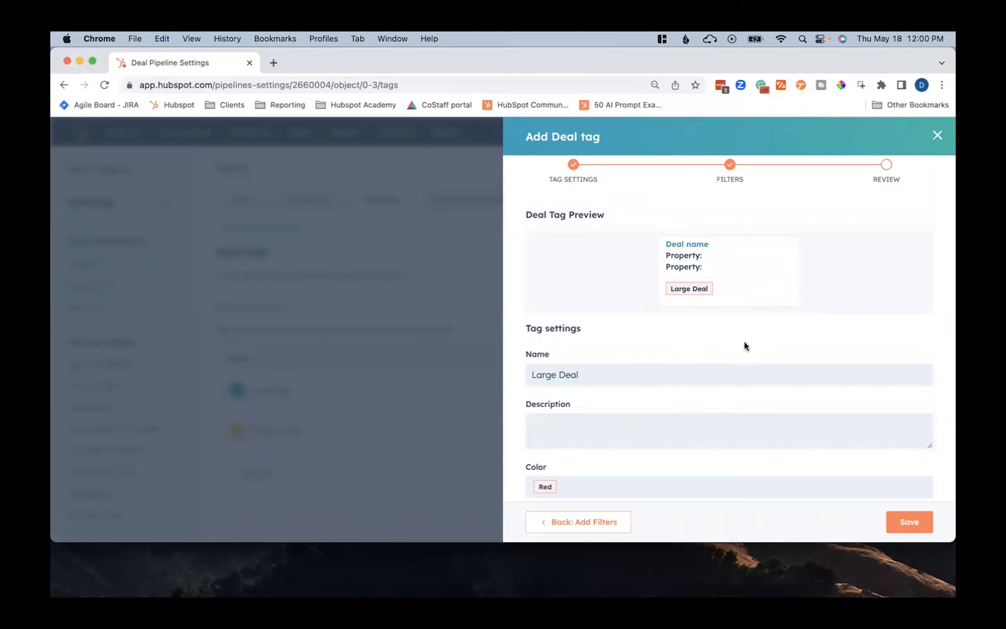
scroll(745, 344, down, 5)
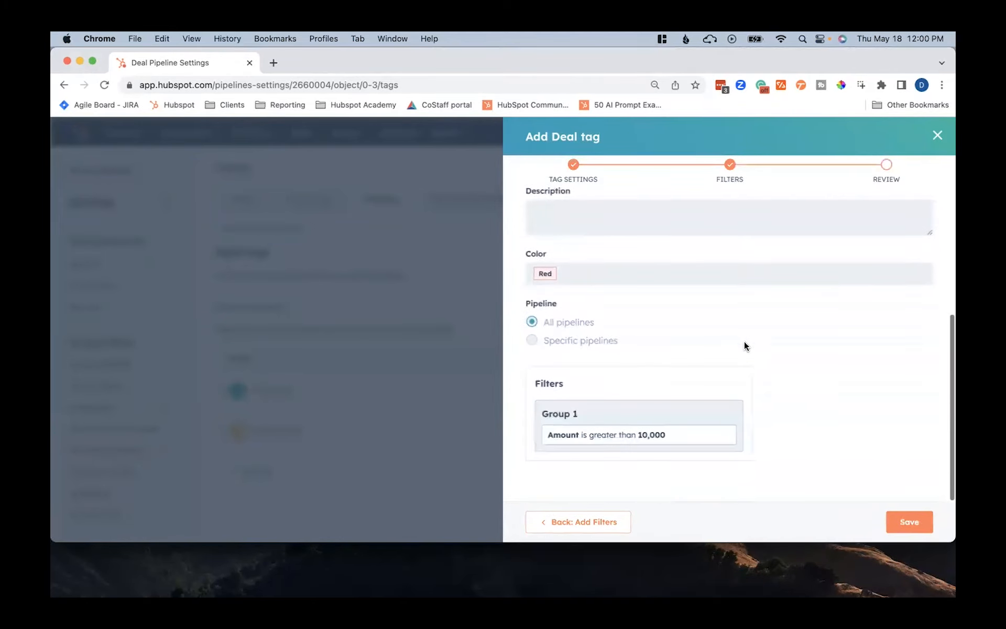
click(919, 523)
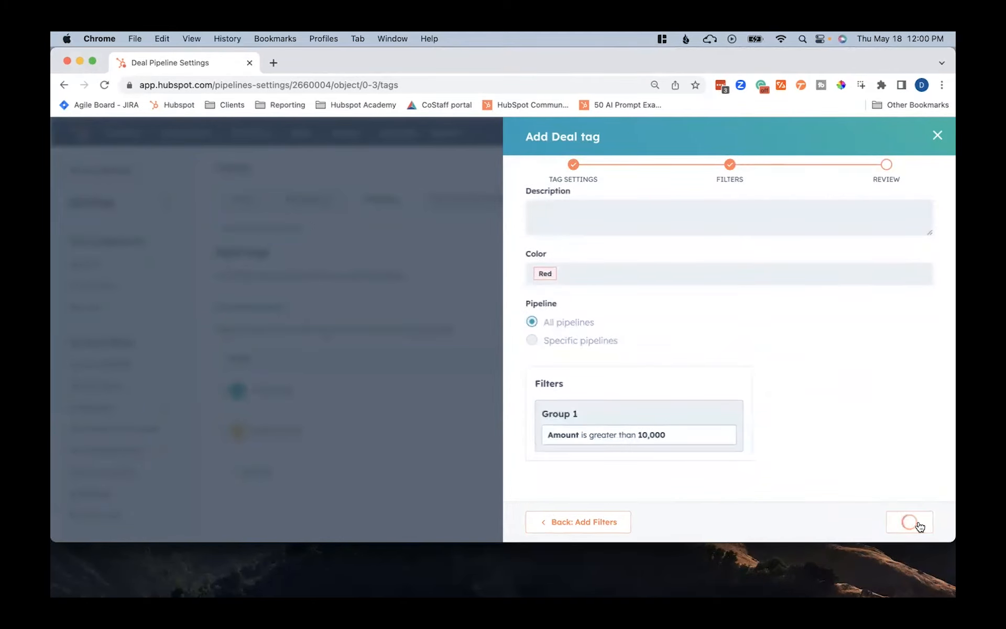
scroll(540, 441, down, 2)
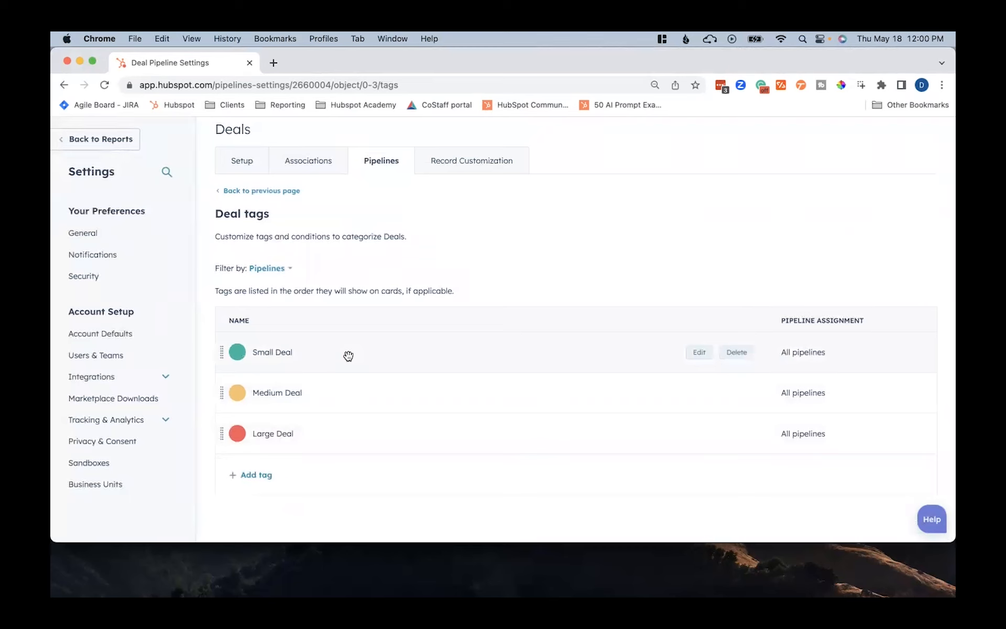
Return to the Tech Tip Pipeline settings, open the deal card customization and add the Deal owner property to the card.
click(292, 191)
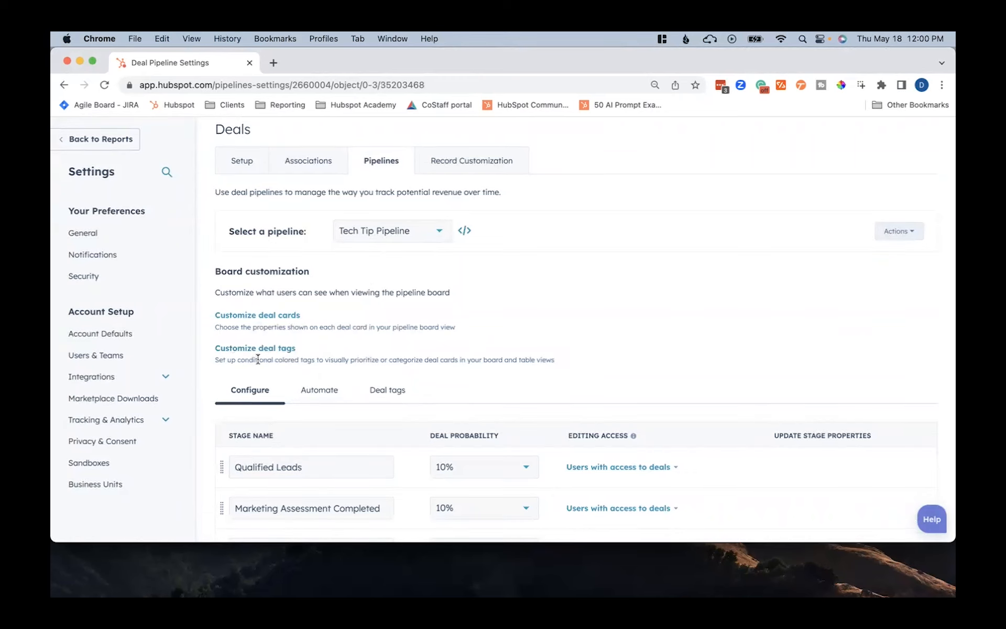
click(231, 315)
scroll(748, 309, down, 1)
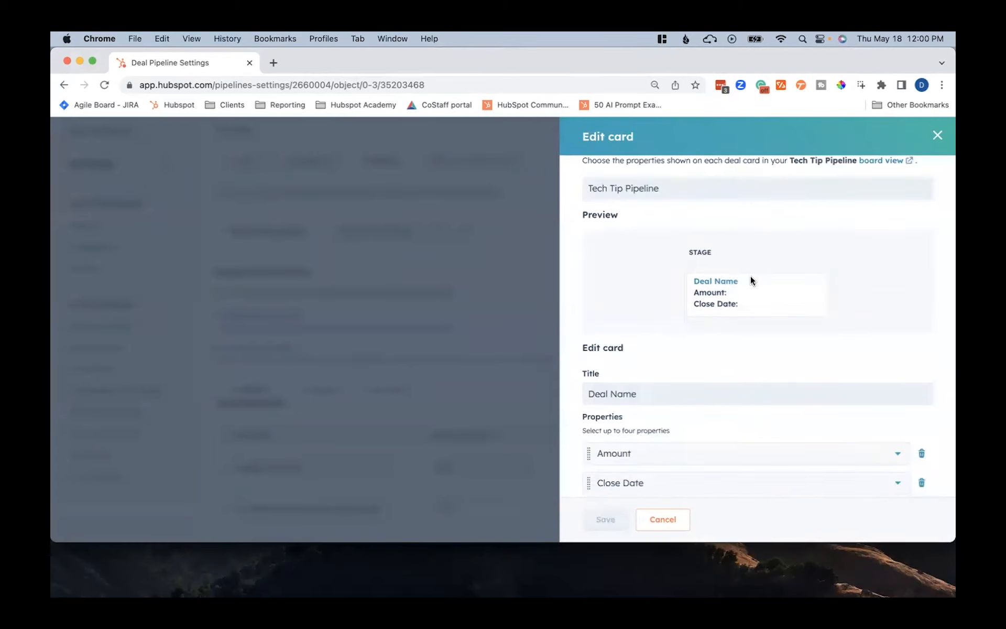
scroll(740, 331, down, 2)
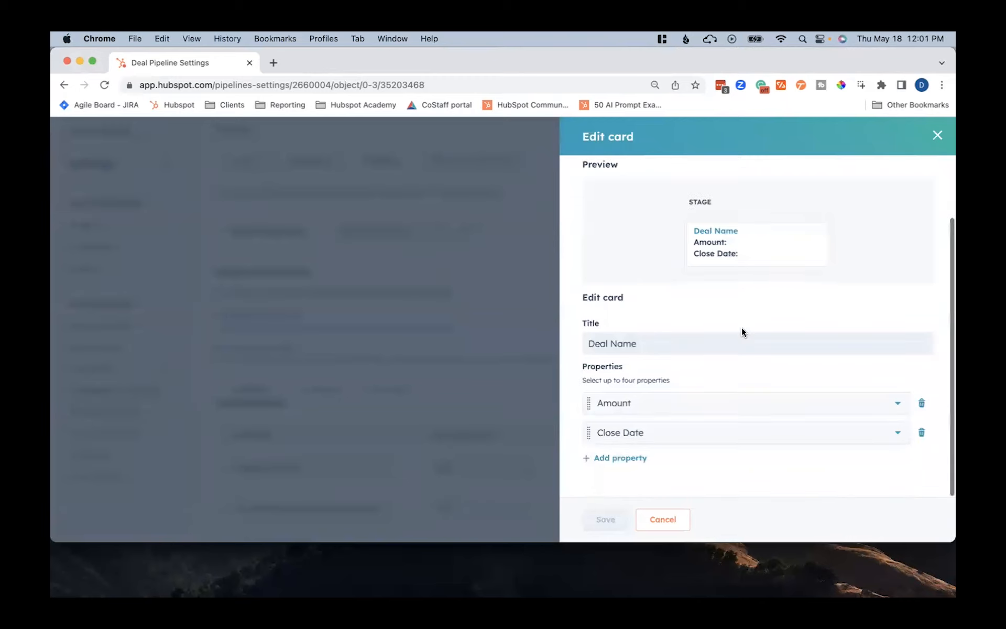
click(627, 460)
click(621, 463)
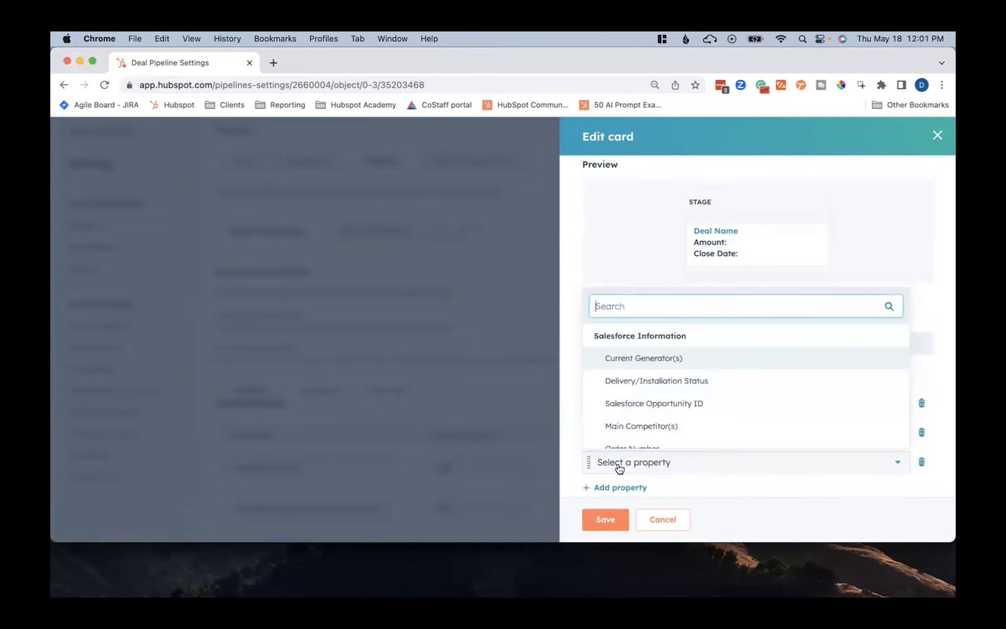
text(owner)
click(636, 439)
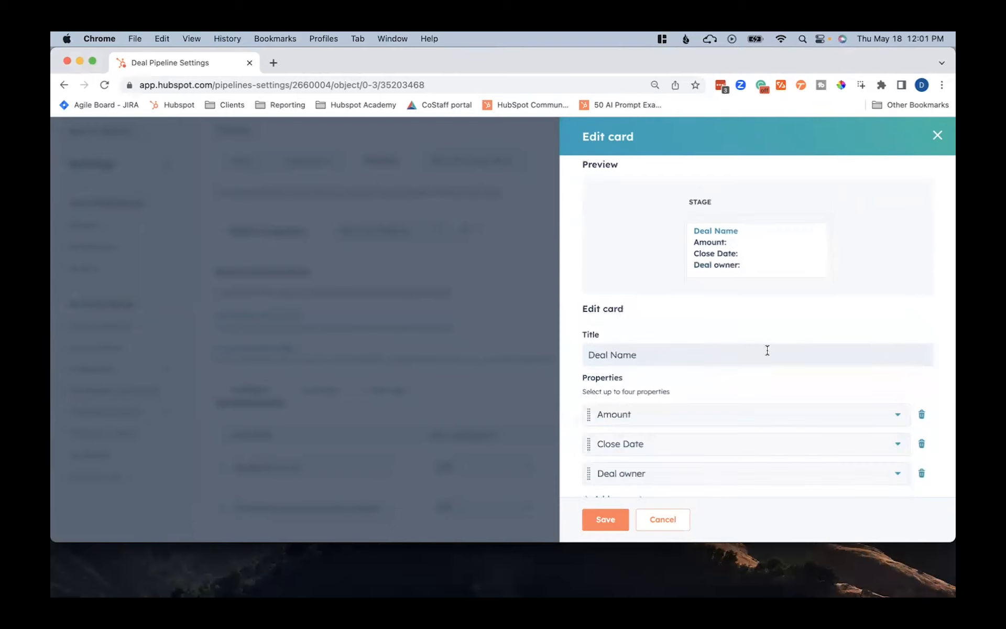
Remove the Deal owner property from the deal card and save the card.
scroll(755, 356, down, 2)
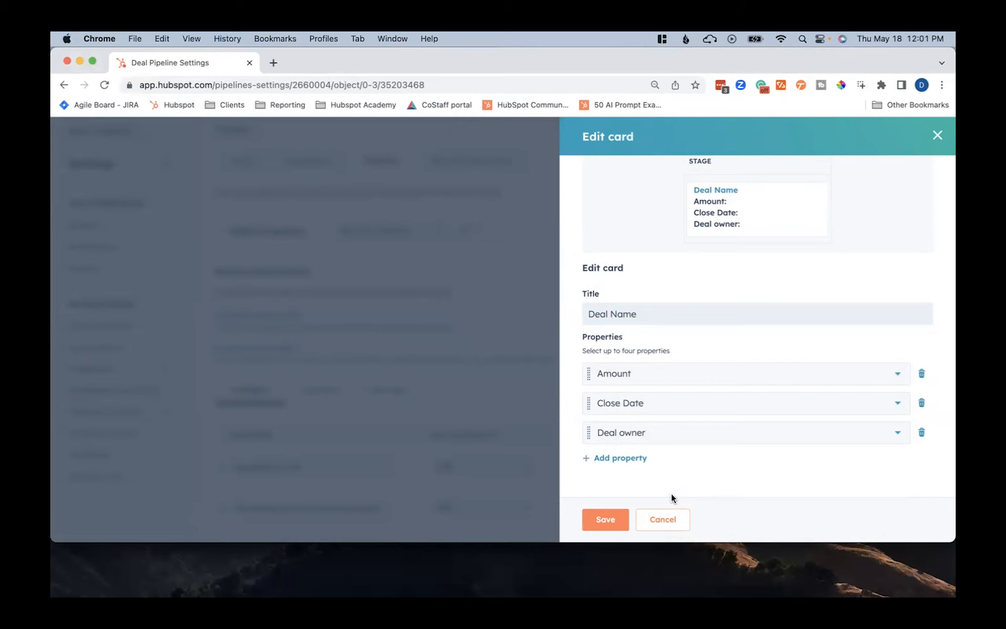
click(920, 434)
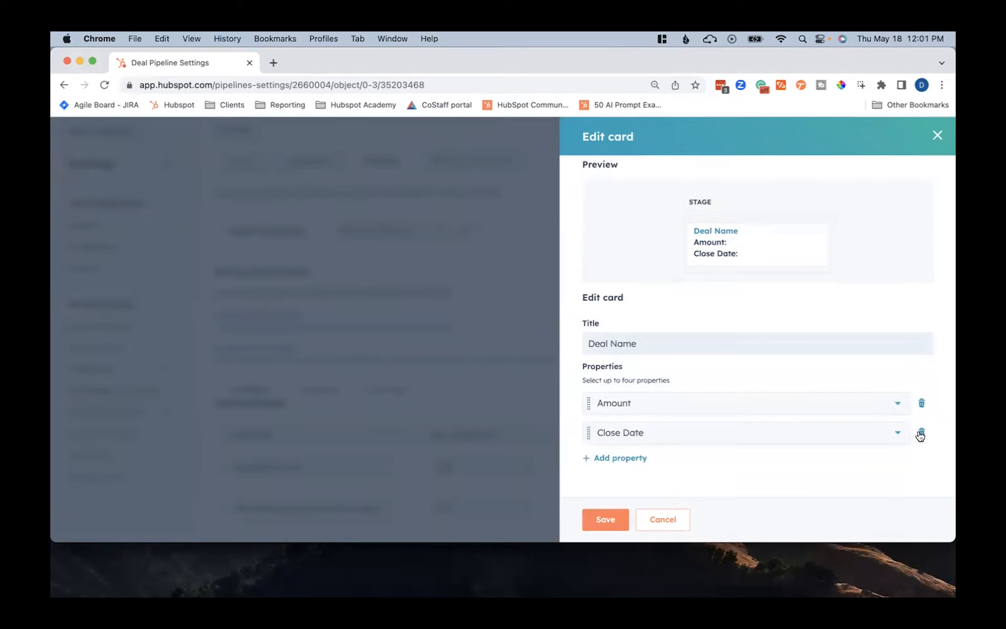
click(606, 518)
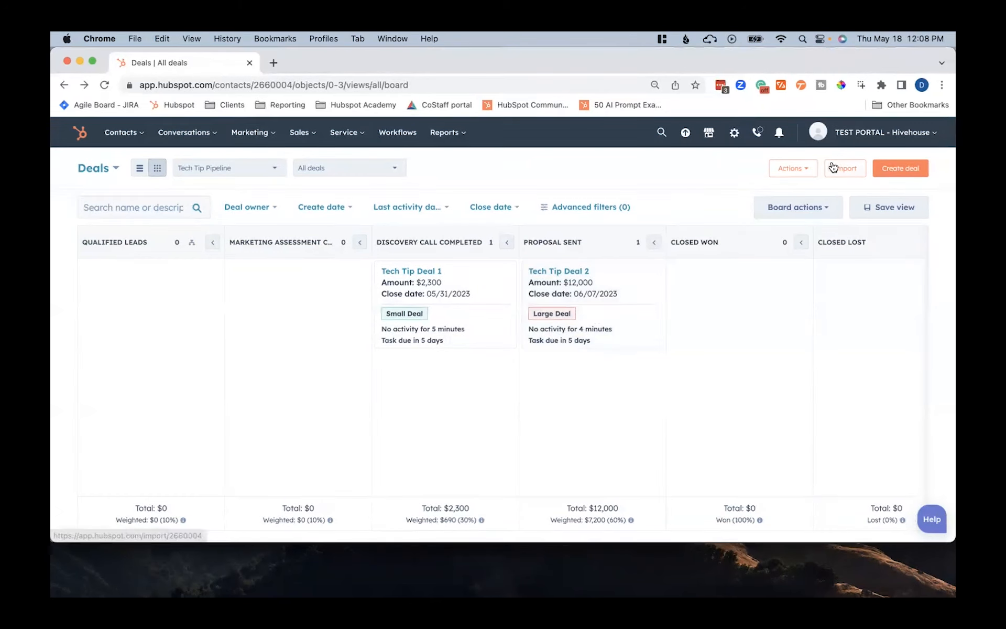
Start a new deal on the deals board, name it "Tech Tip Deal 3" and keep it in the Tech Tip Pipeline.
click(898, 168)
click(658, 229)
text(Tech Tip Deal 3)
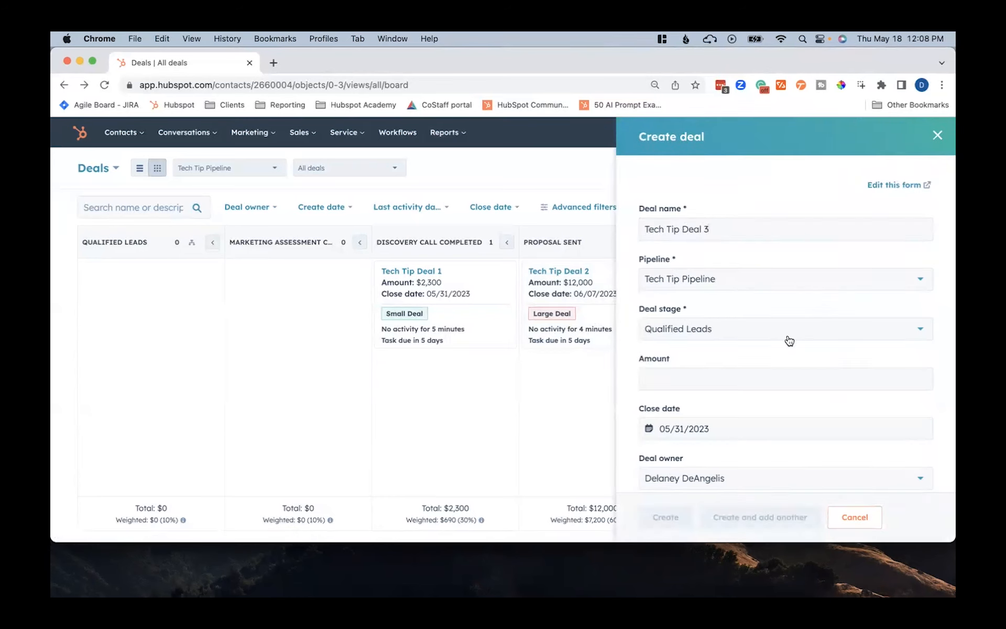
scroll(741, 347, down, 1)
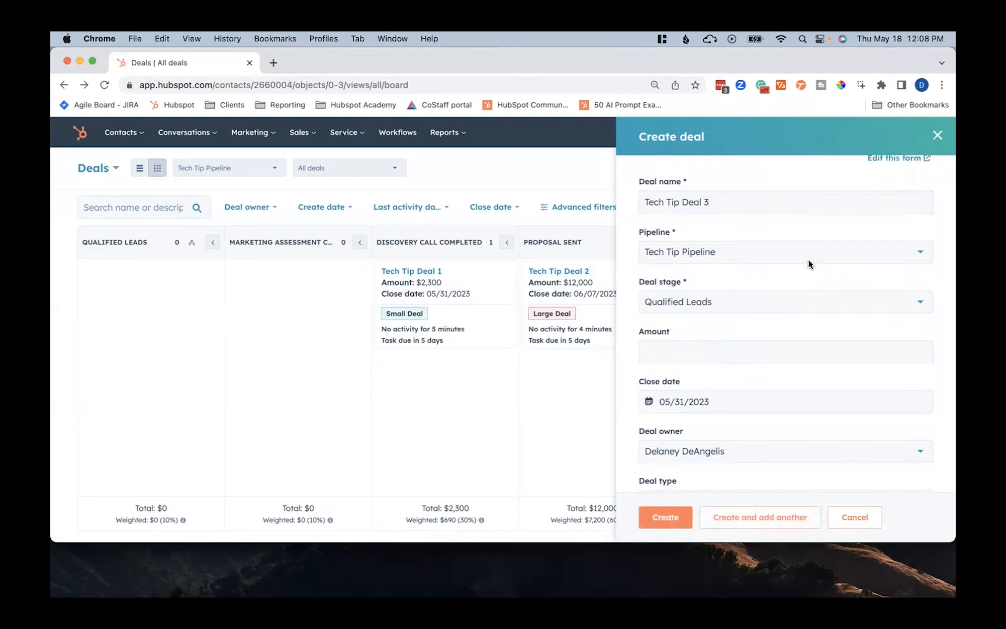
click(749, 262)
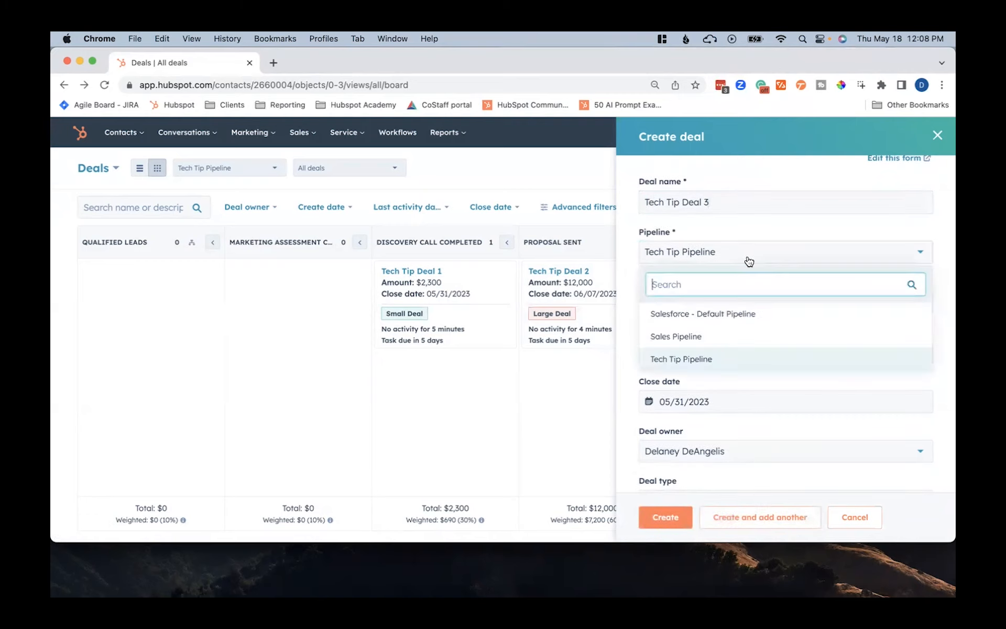
click(749, 261)
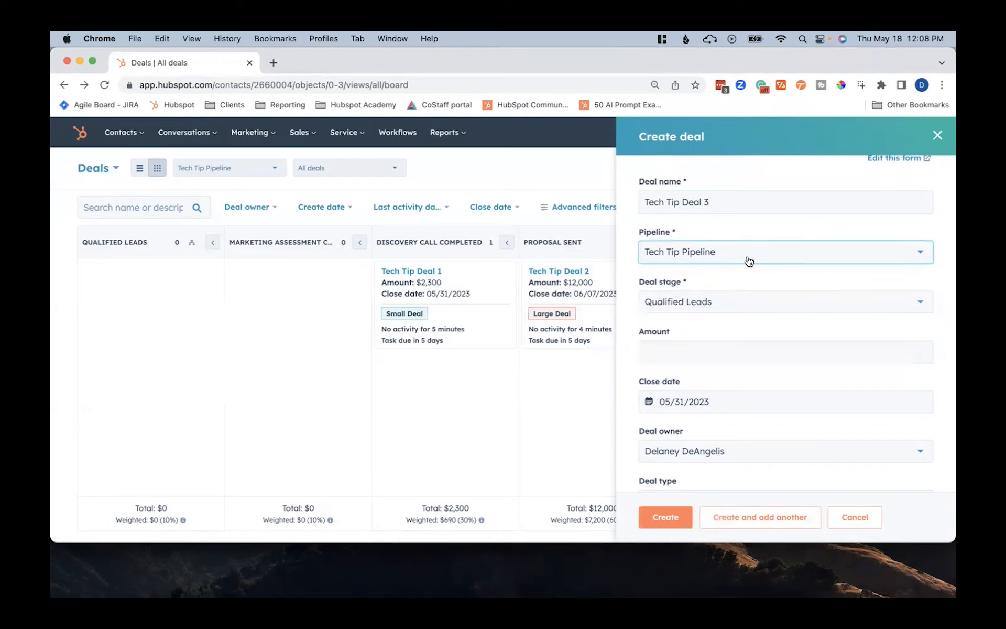
scroll(747, 315, down, 1)
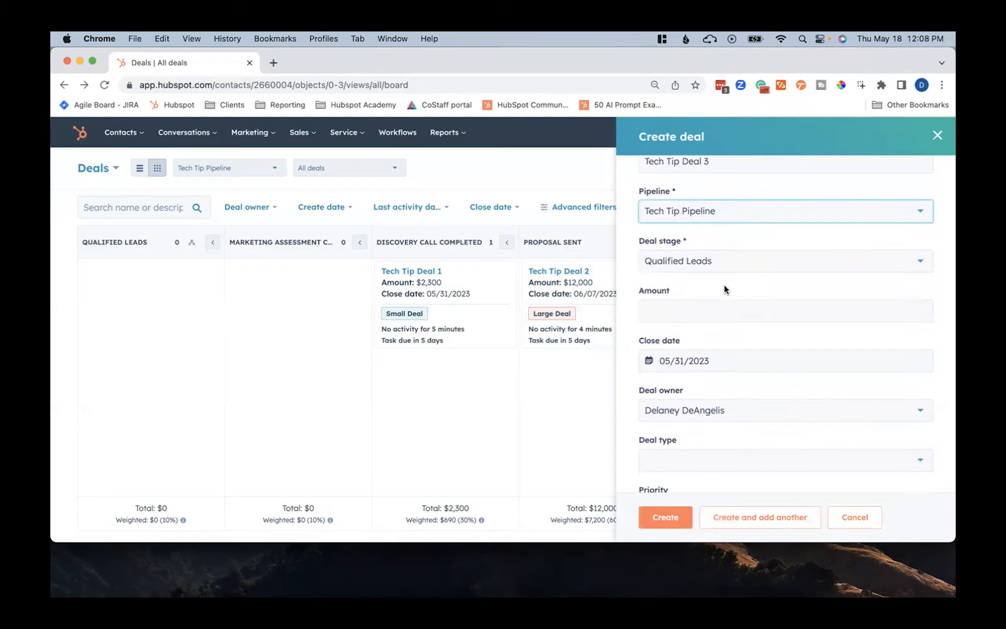
Choose Qualified Leads as the new deal's stage.
click(686, 272)
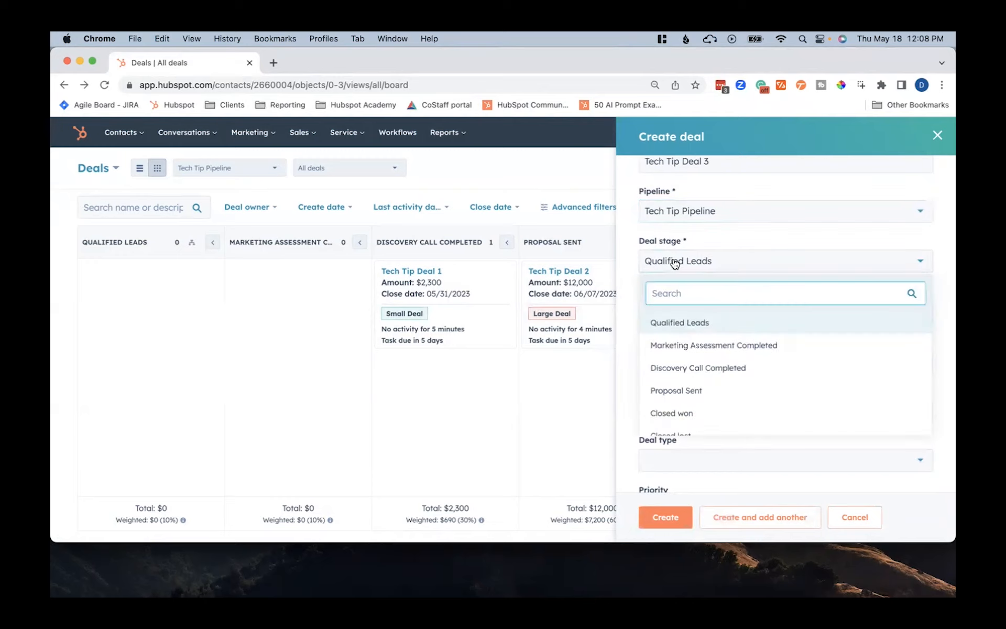
click(684, 338)
click(685, 262)
click(679, 319)
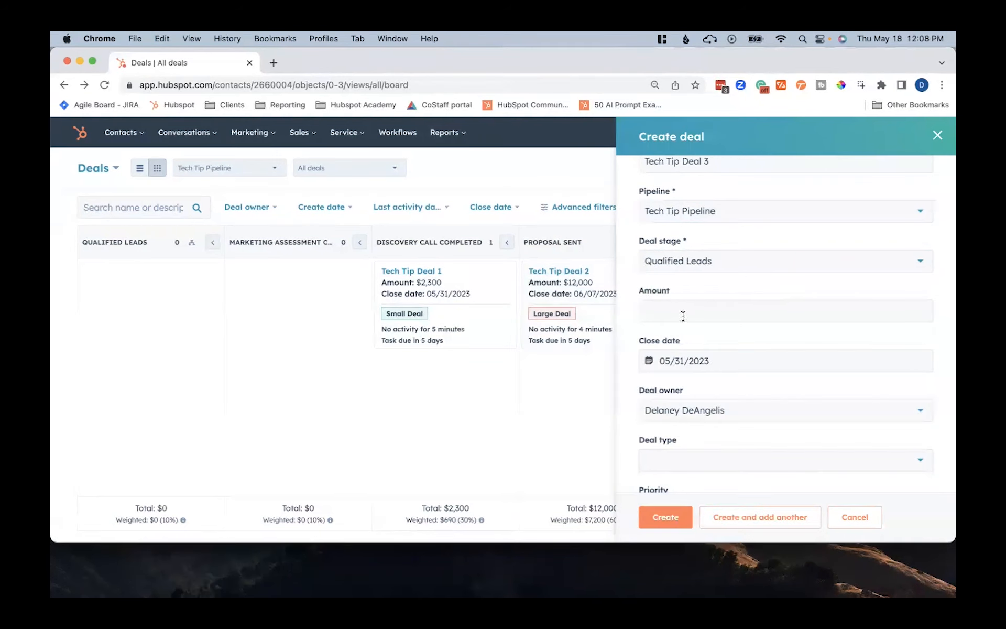
Set the new deal's amount to 5,600 and its close date to 06/01/2023.
click(679, 313)
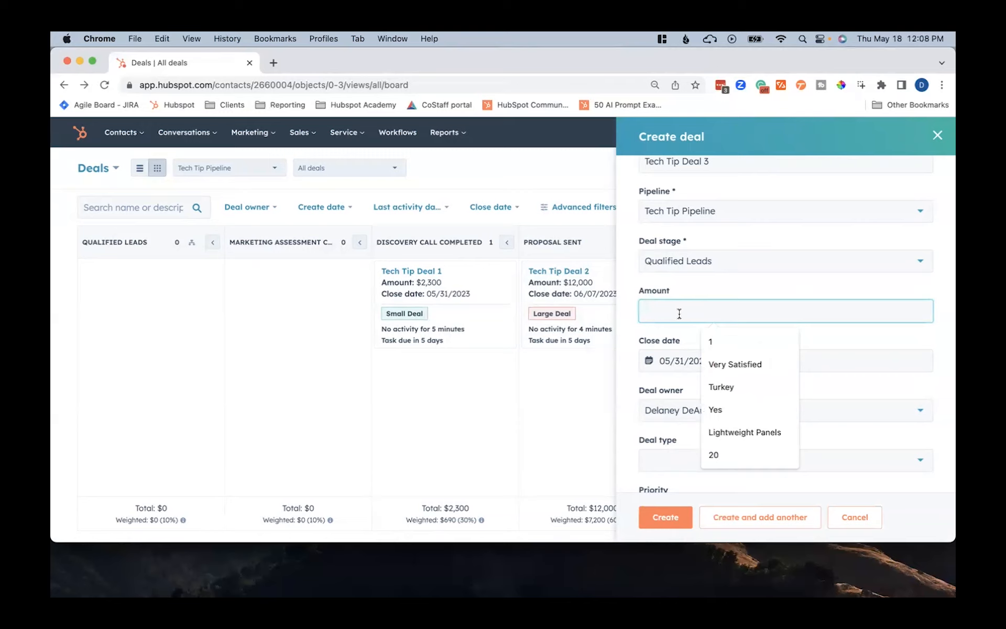
text(5600)
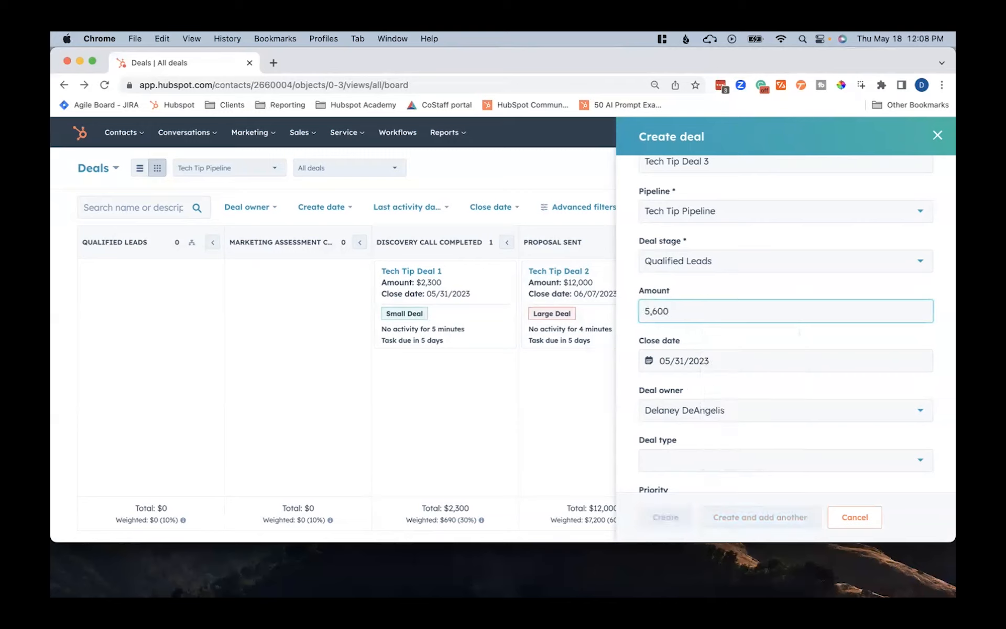
scroll(776, 334, down, 2)
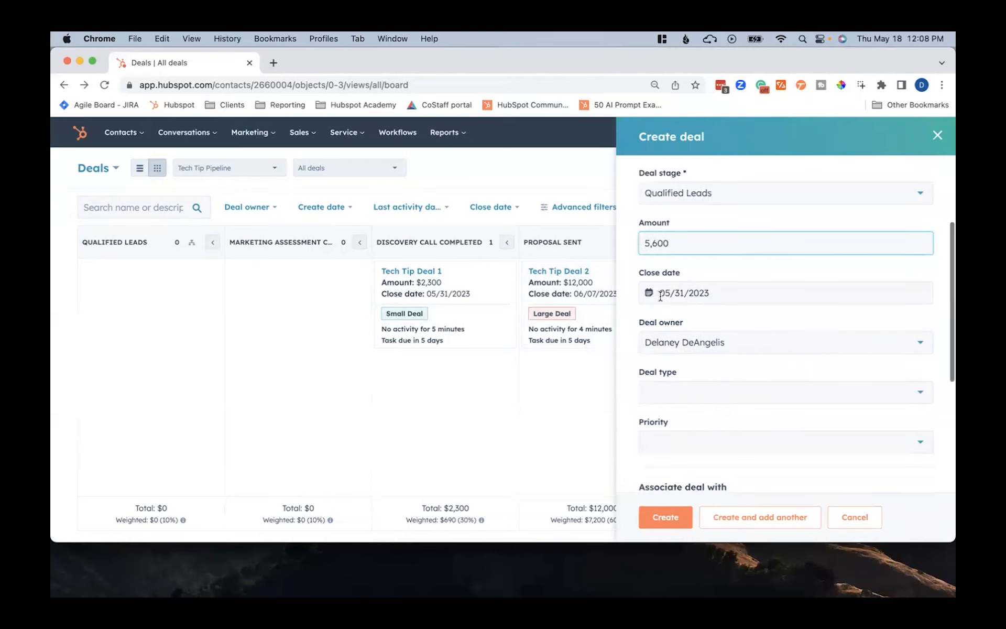
drag(660, 296, 681, 297)
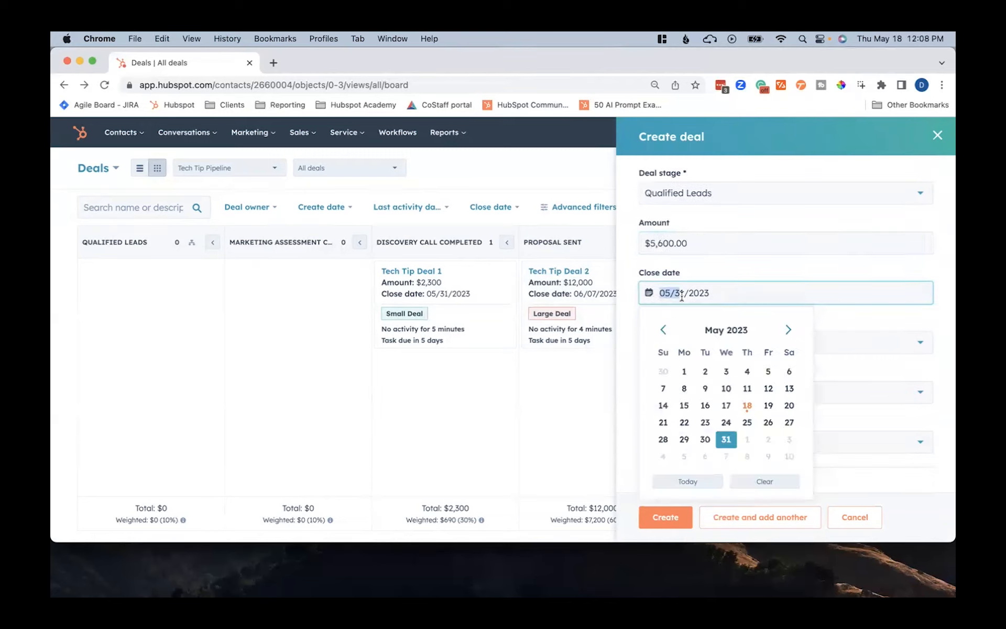
click(747, 440)
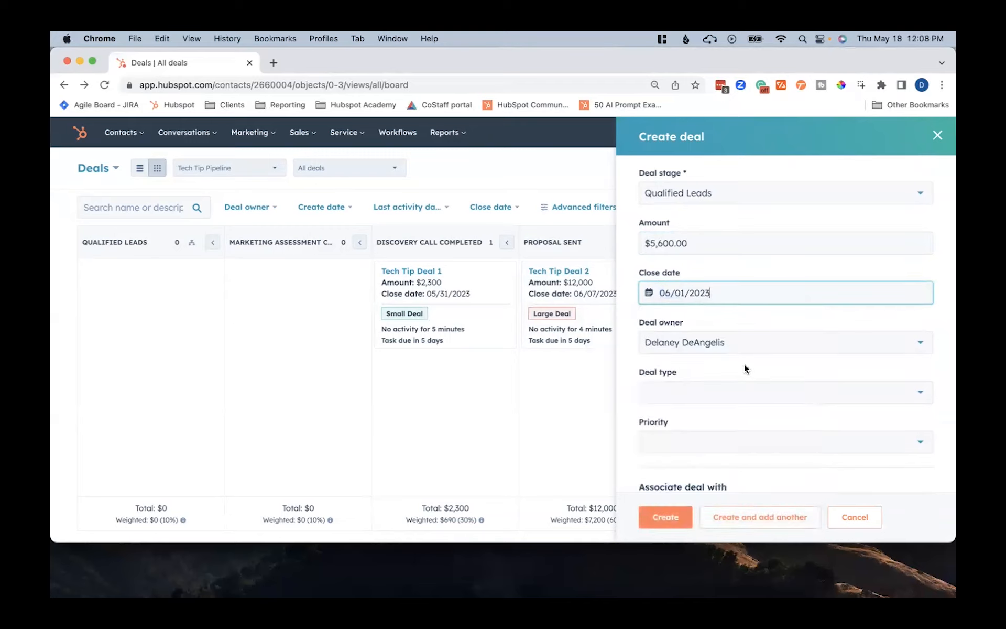
Set the new deal's type to New Business.
scroll(744, 363, down, 1)
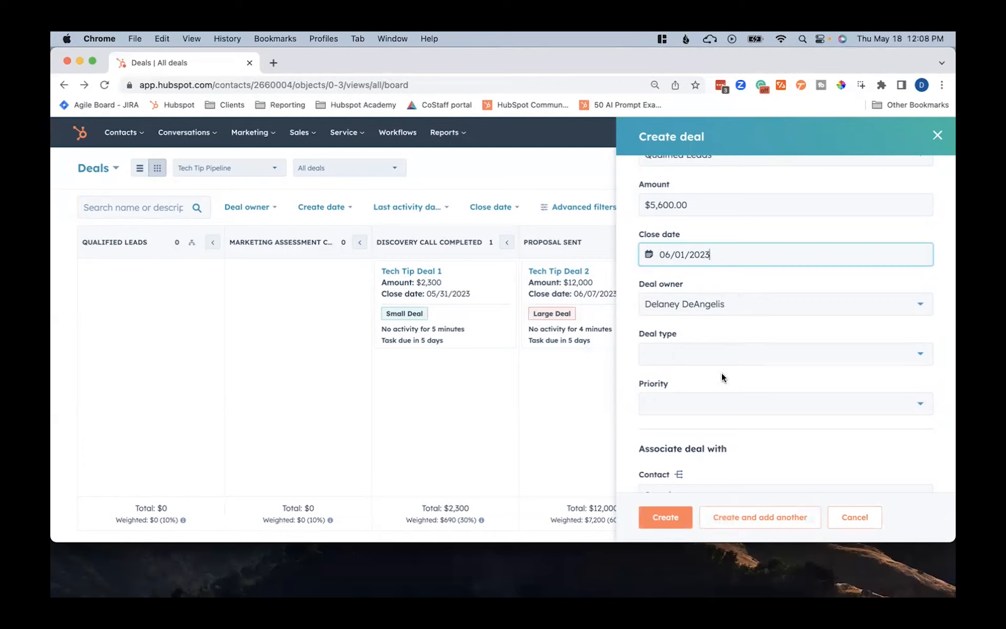
scroll(723, 373, down, 1)
click(716, 333)
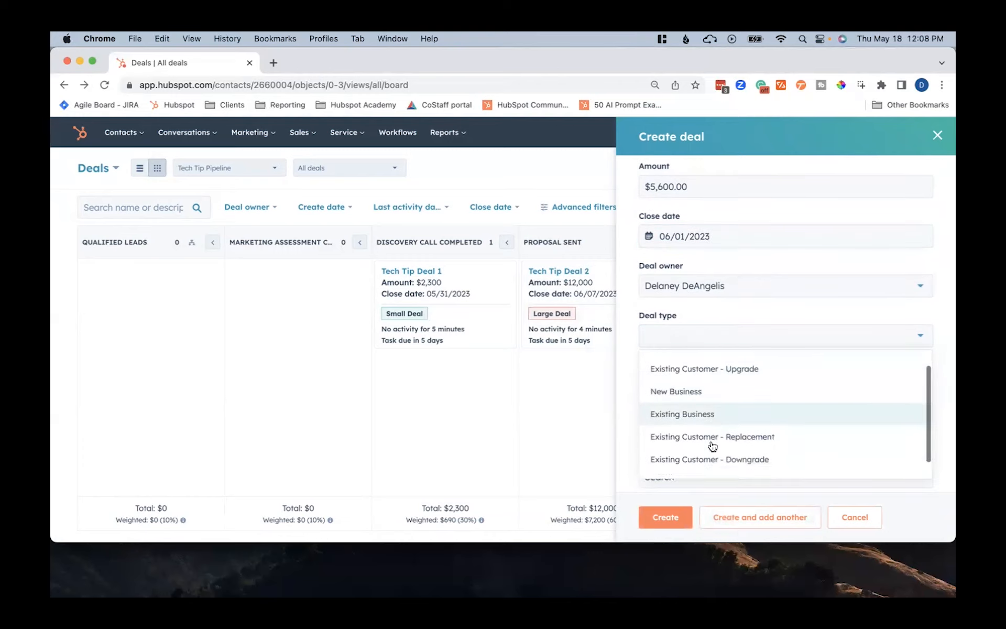
scroll(712, 443, down, 2)
click(692, 383)
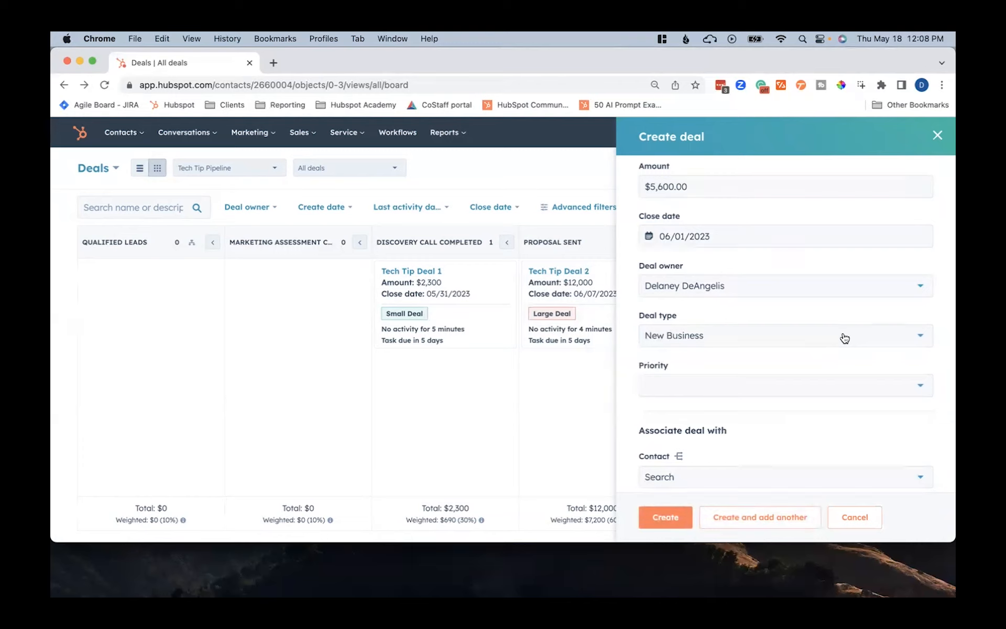
scroll(750, 386, down, 1)
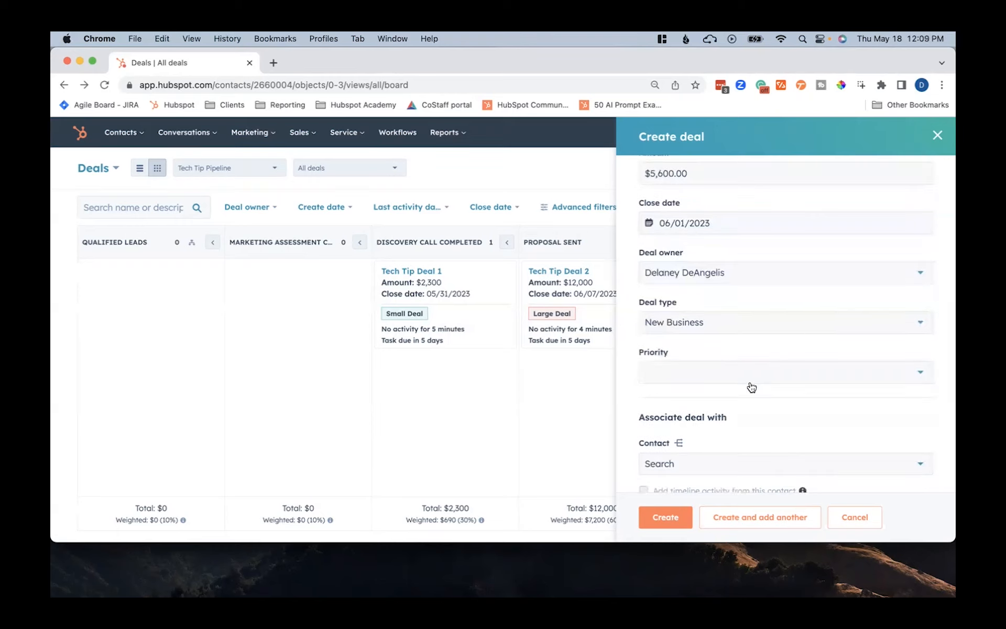
click(736, 382)
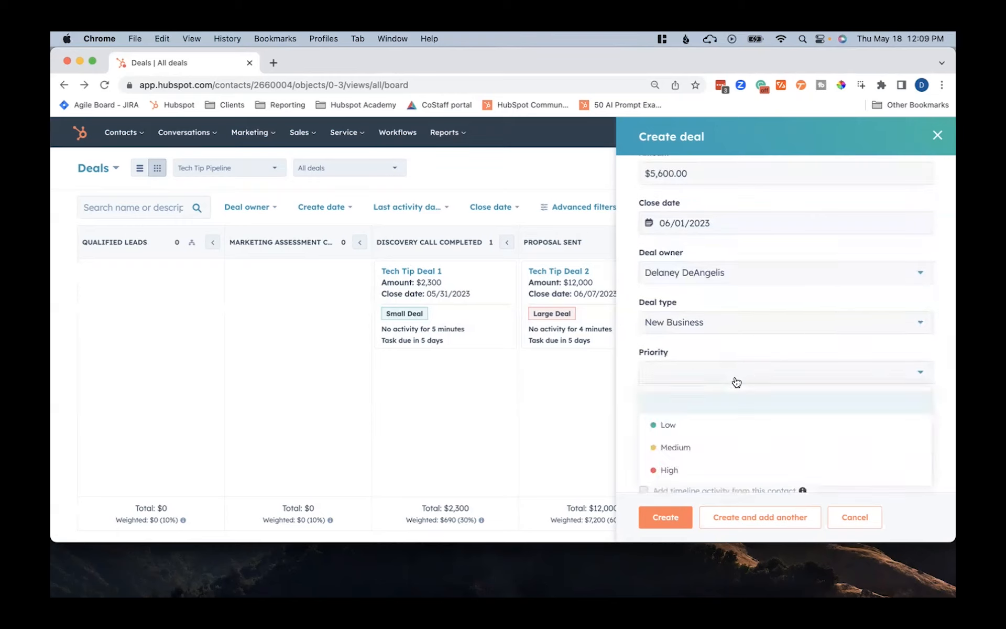
click(706, 346)
Find the contact by first name and associate that contact with the new deal.
scroll(706, 346, down, 5)
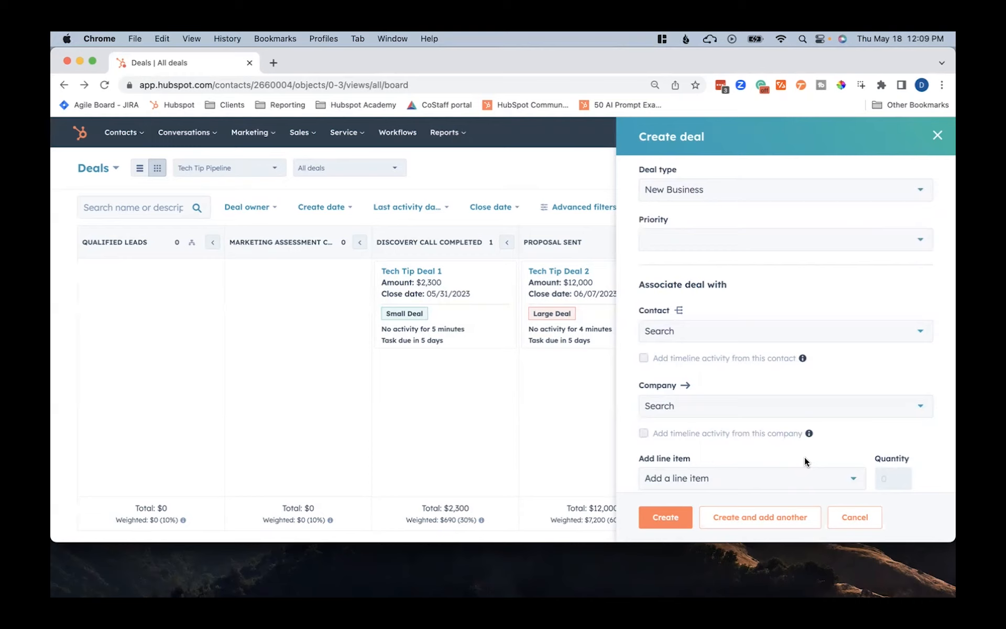
click(720, 329)
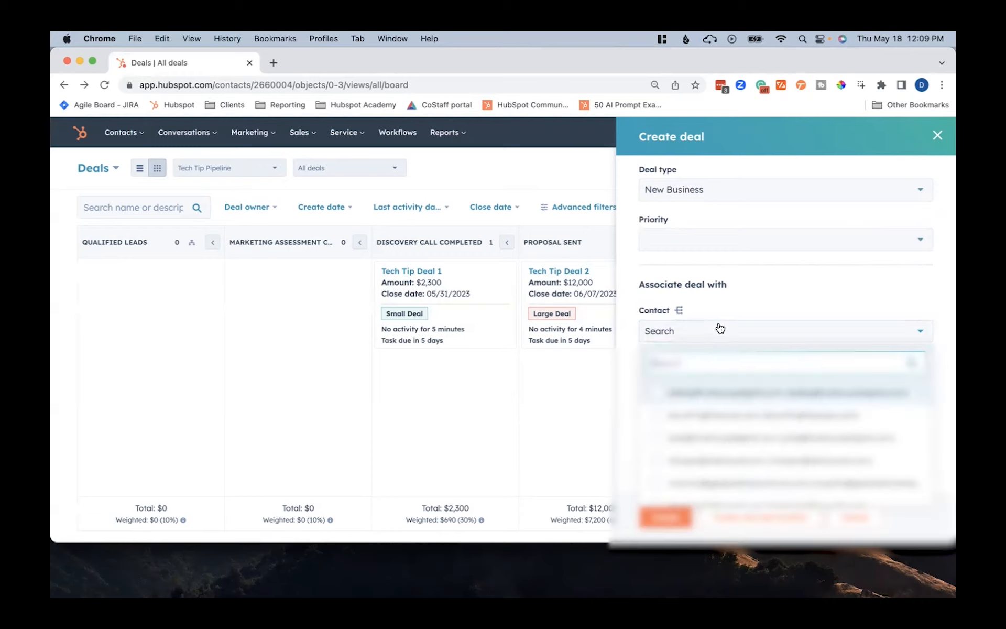
text(teal)
key(BackSpace)
key(BackSpace)
text(laney)
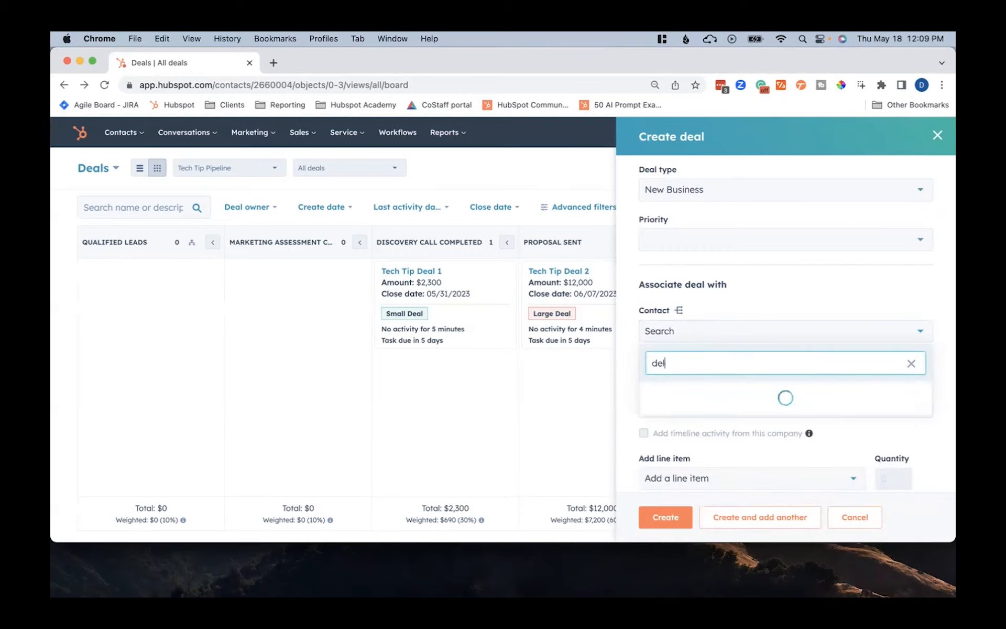
click(656, 392)
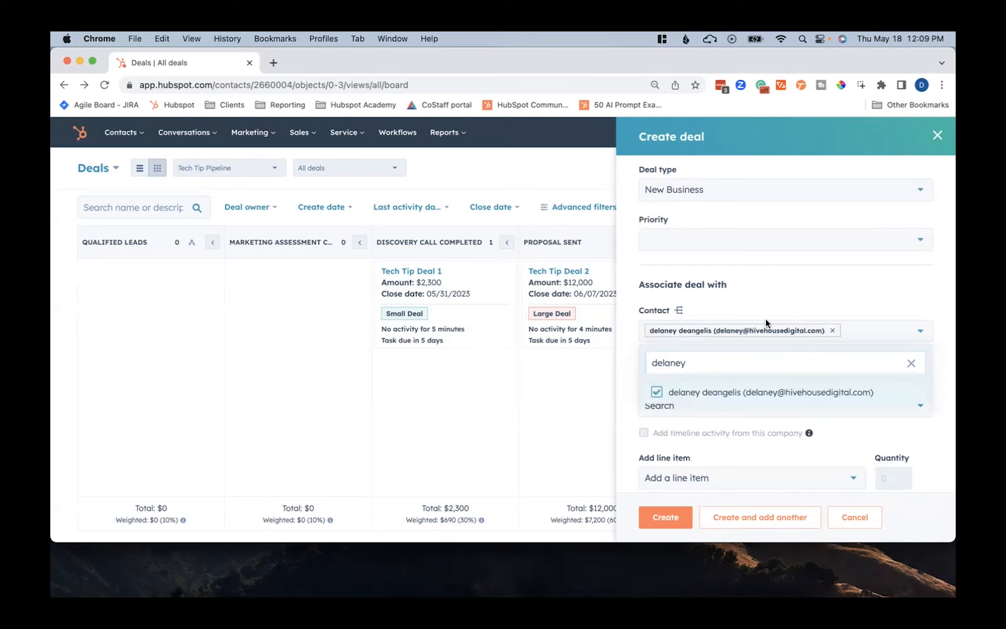
click(793, 278)
Create Tech Tip Deal 3 and return from its record to the deals board.
scroll(786, 283, down, 1)
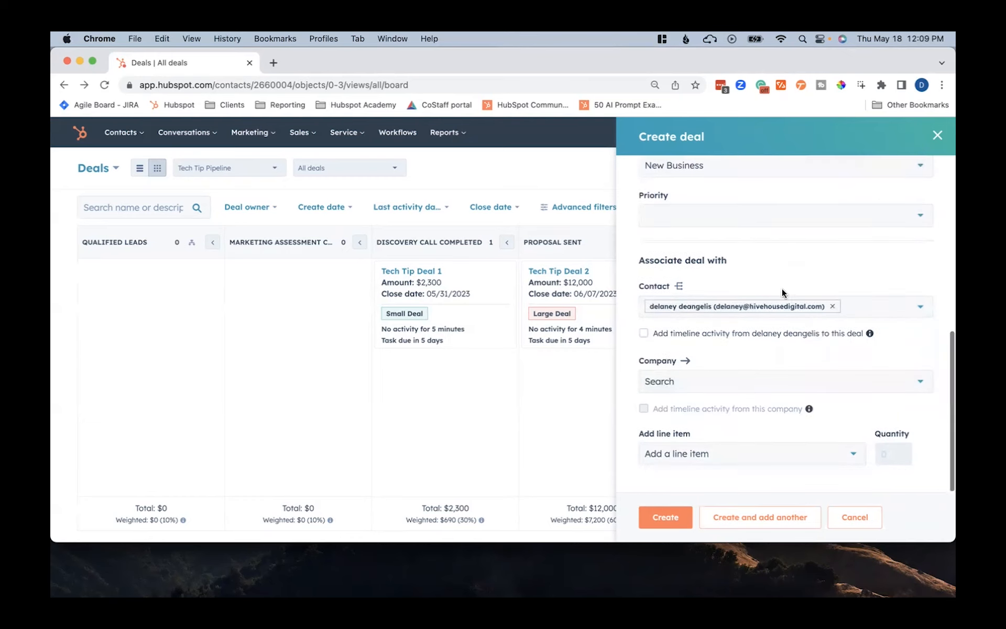
click(669, 517)
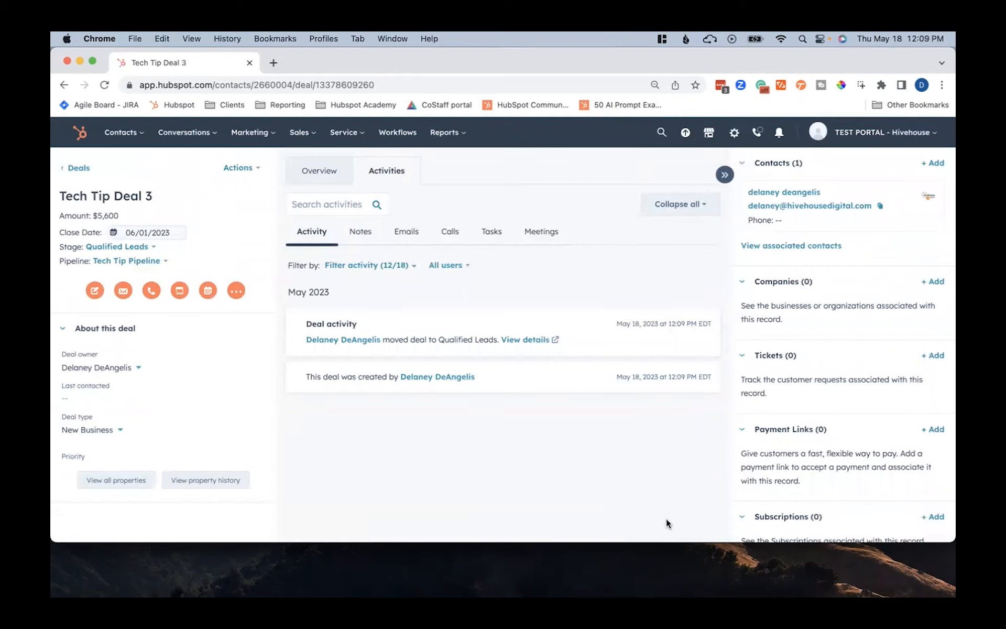
click(78, 168)
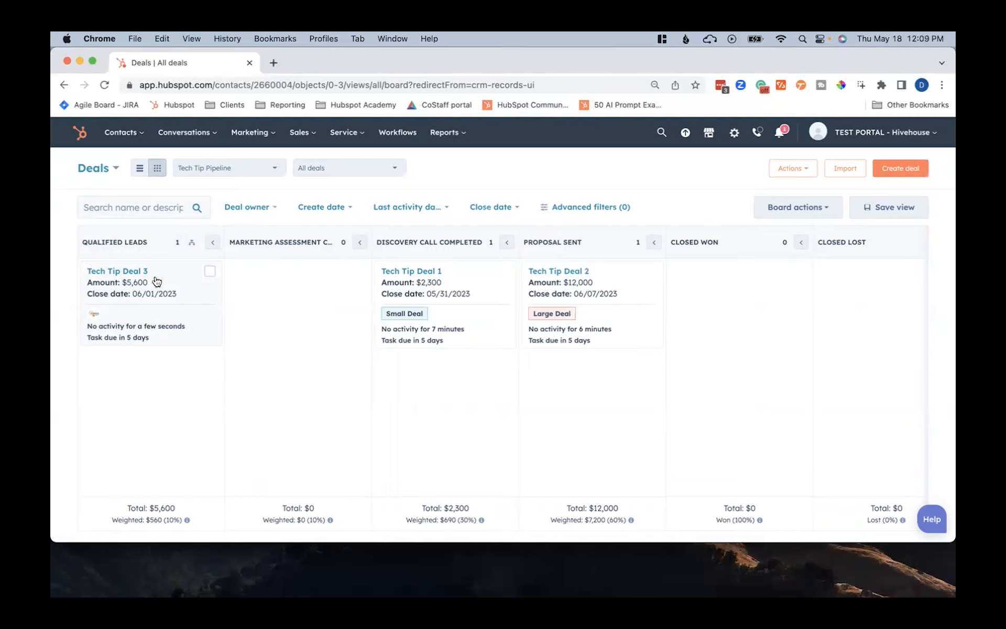
Move Tech Tip Deal 3 from Qualified Leads through the marketing assessment stage to Discovery Call Completed.
drag(156, 281, 306, 283)
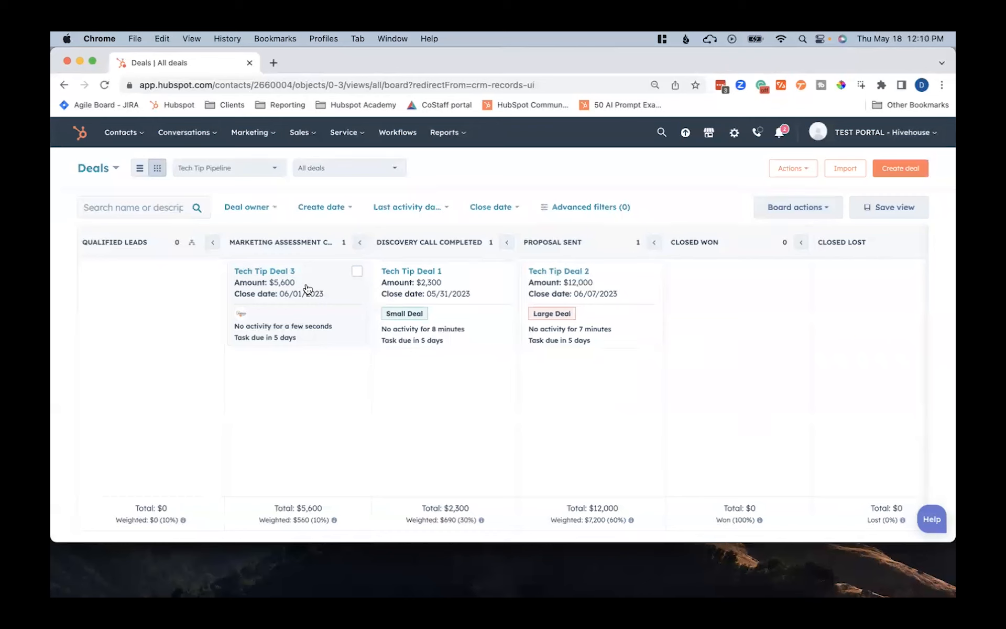
drag(309, 301, 456, 392)
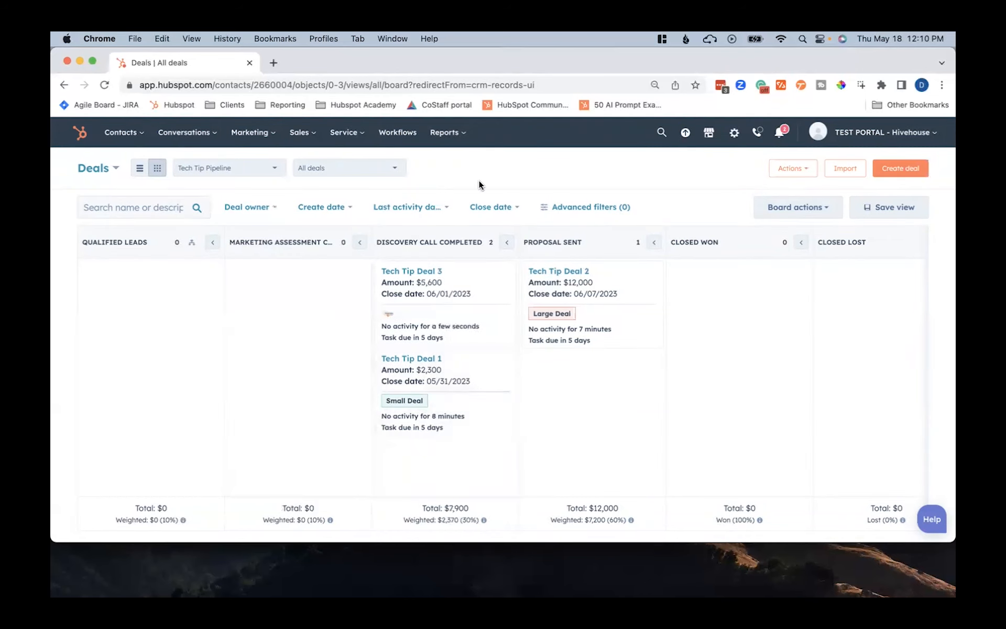
Move Tech Tip Deal 3 to Proposal Sent with a Proposal Submitted Date of 05/18/2023.
drag(420, 300, 571, 314)
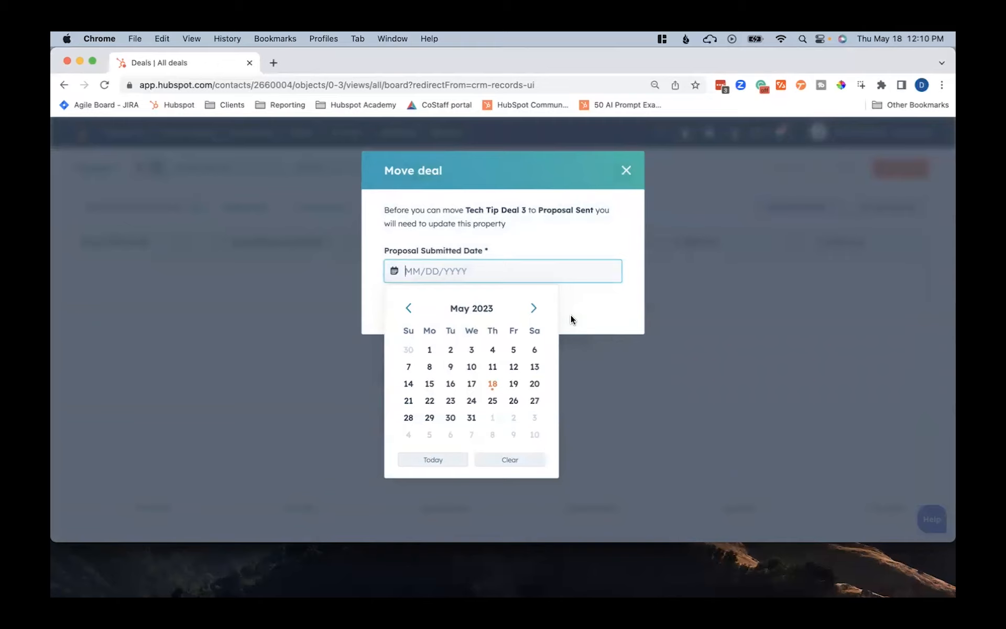
click(493, 384)
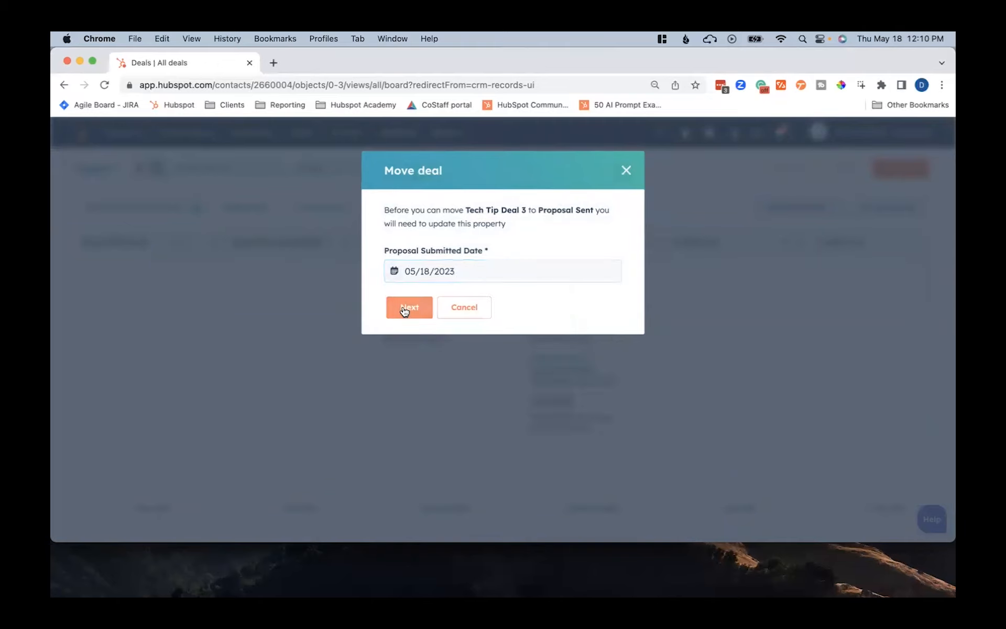
click(406, 308)
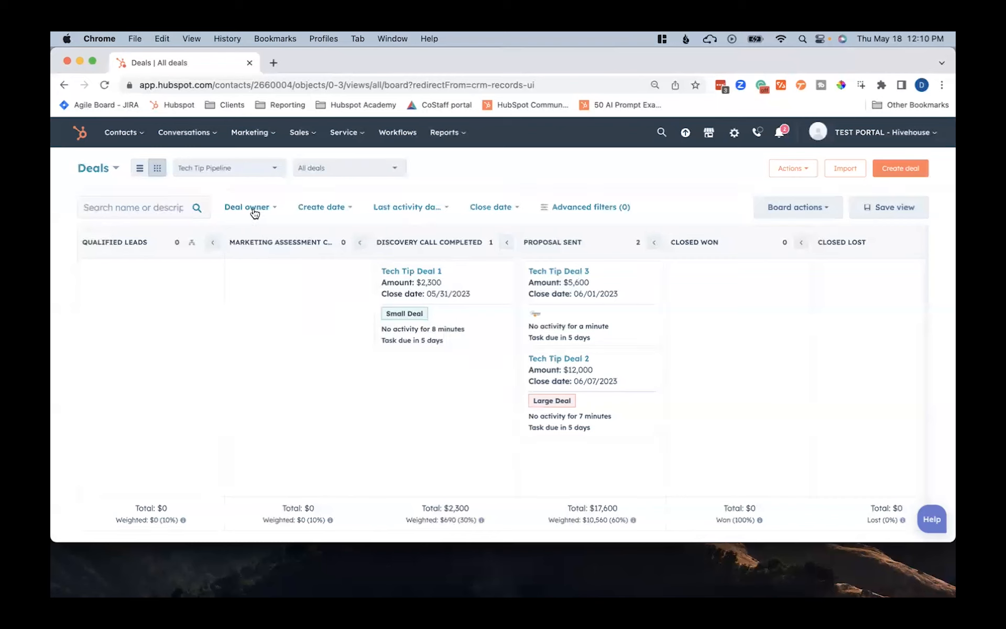
Look at the board's advanced filters and the total and weighted amount breakdown of the Proposal Sent stage.
click(578, 212)
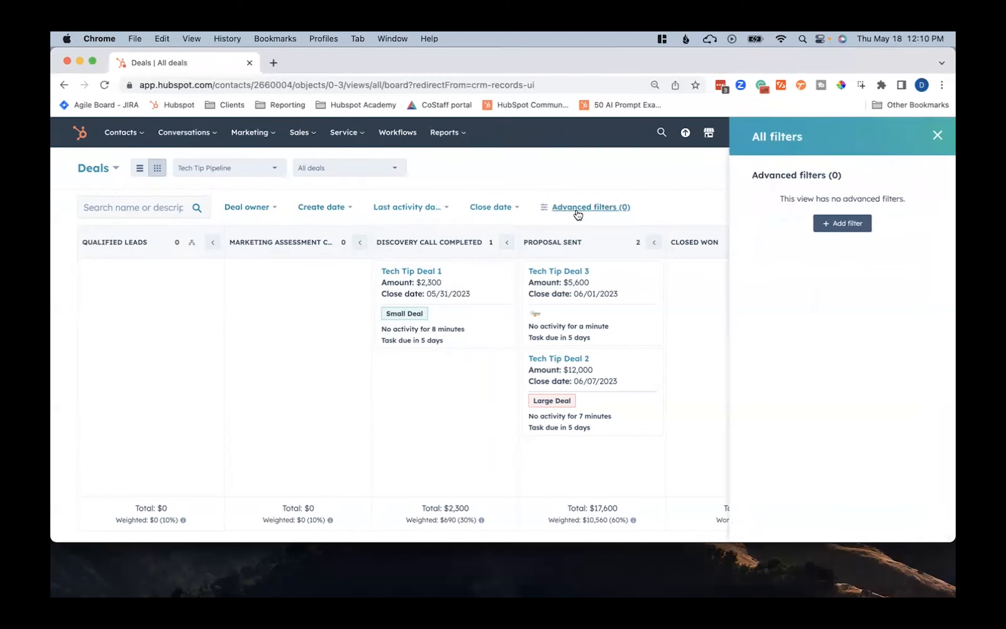
click(936, 136)
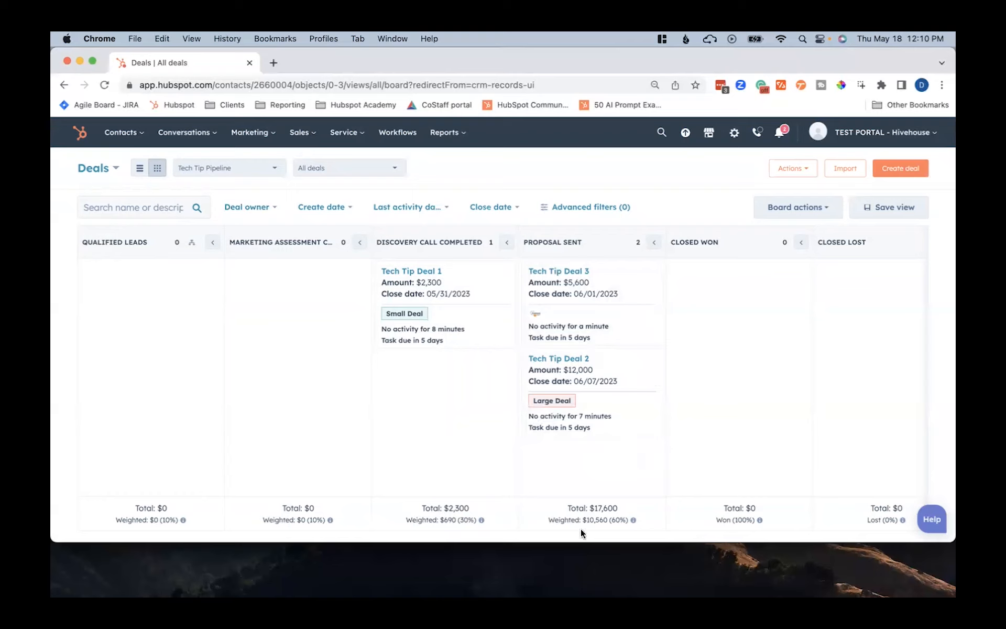
mouse_move(634, 521)
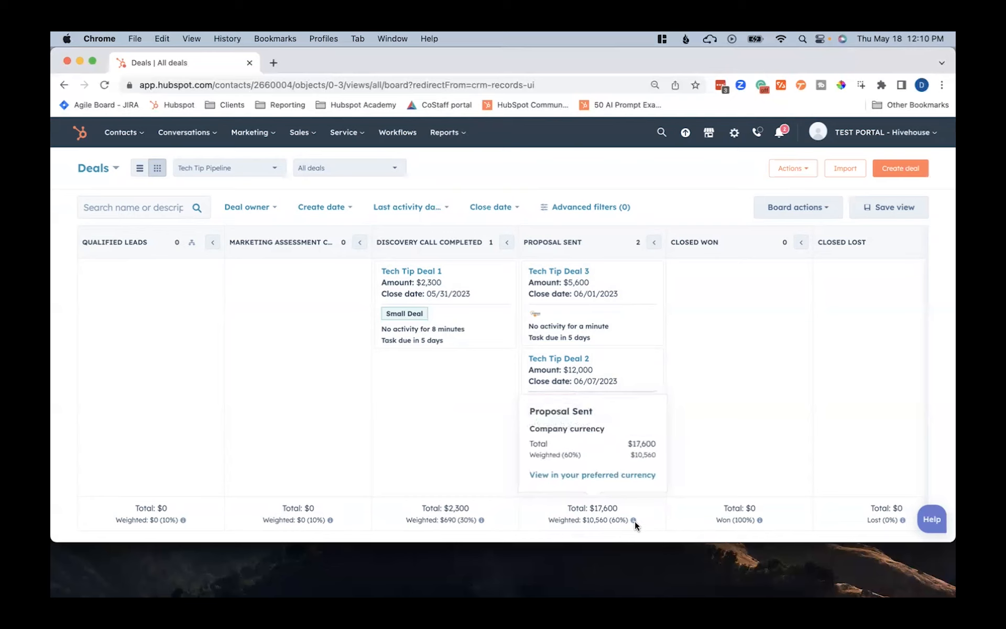